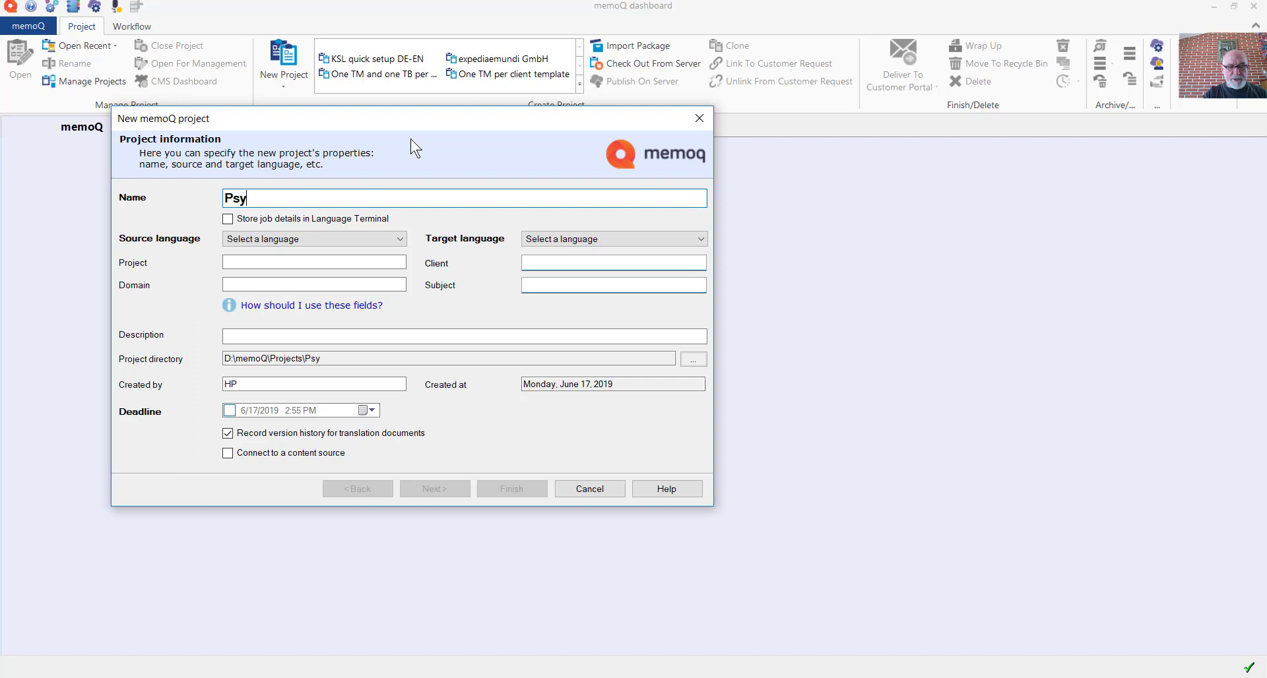
- Name the new project "Psychology Book Revision Project"
type("ology Book")
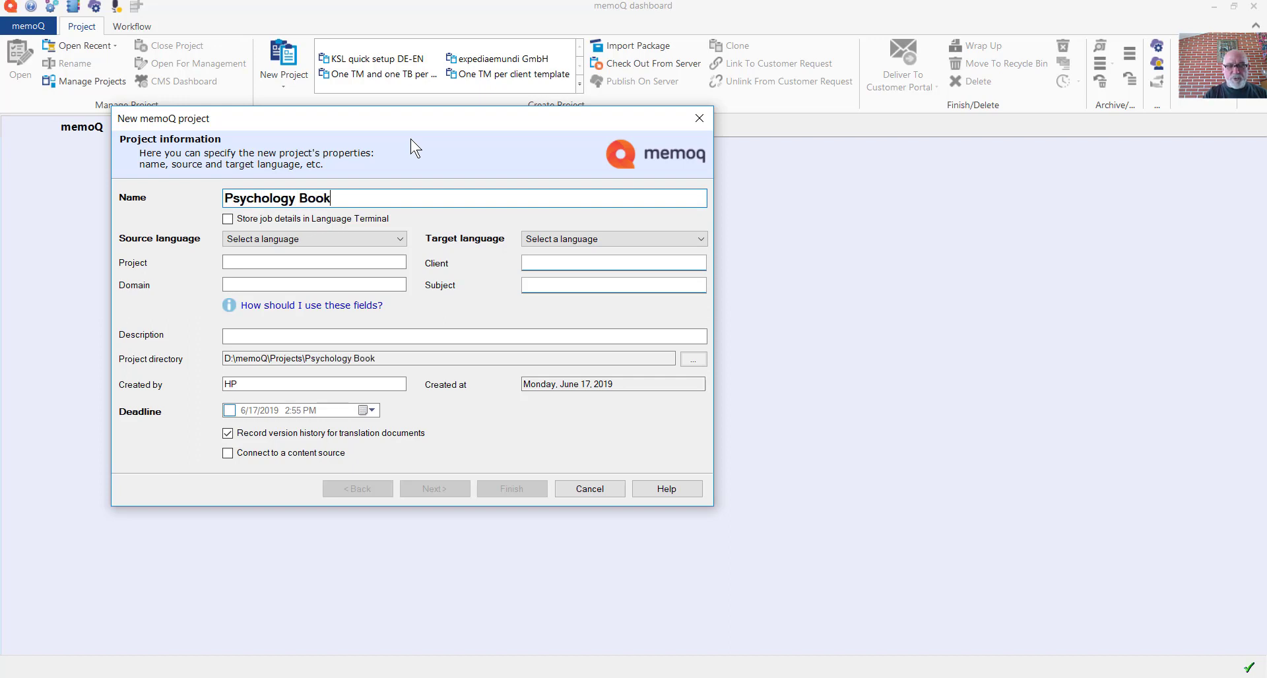
type(" Revisi")
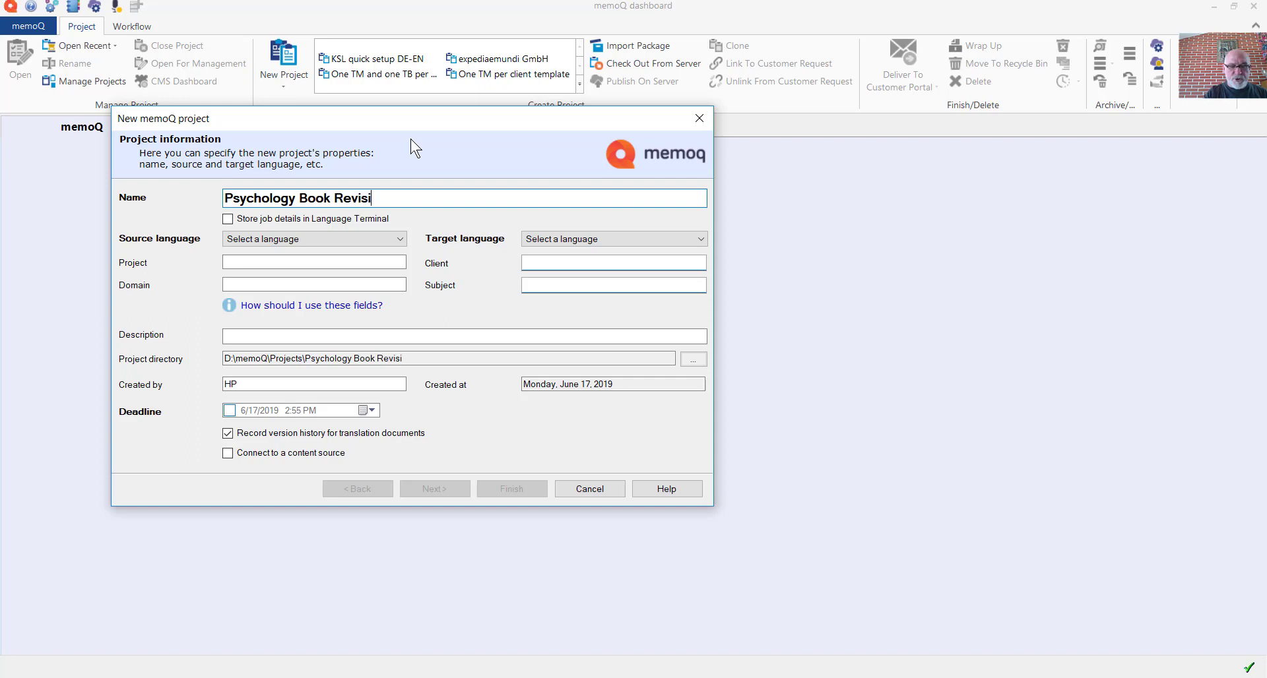
type("on Pr")
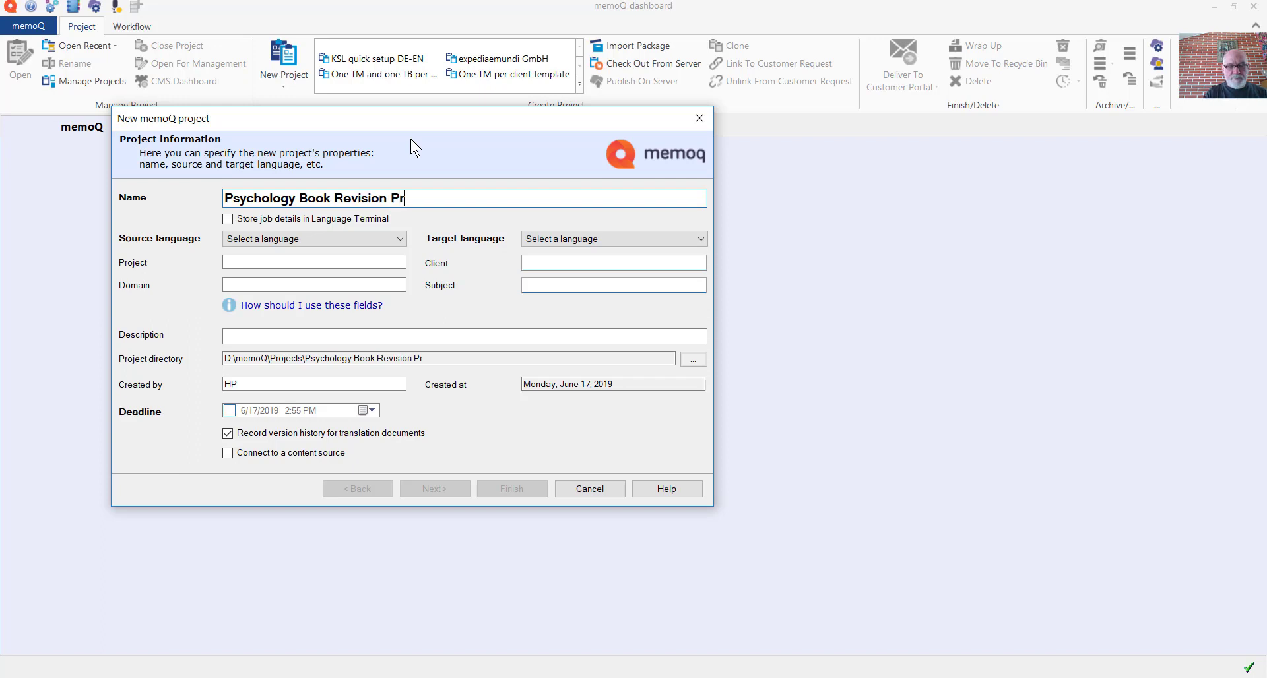
type("oject")
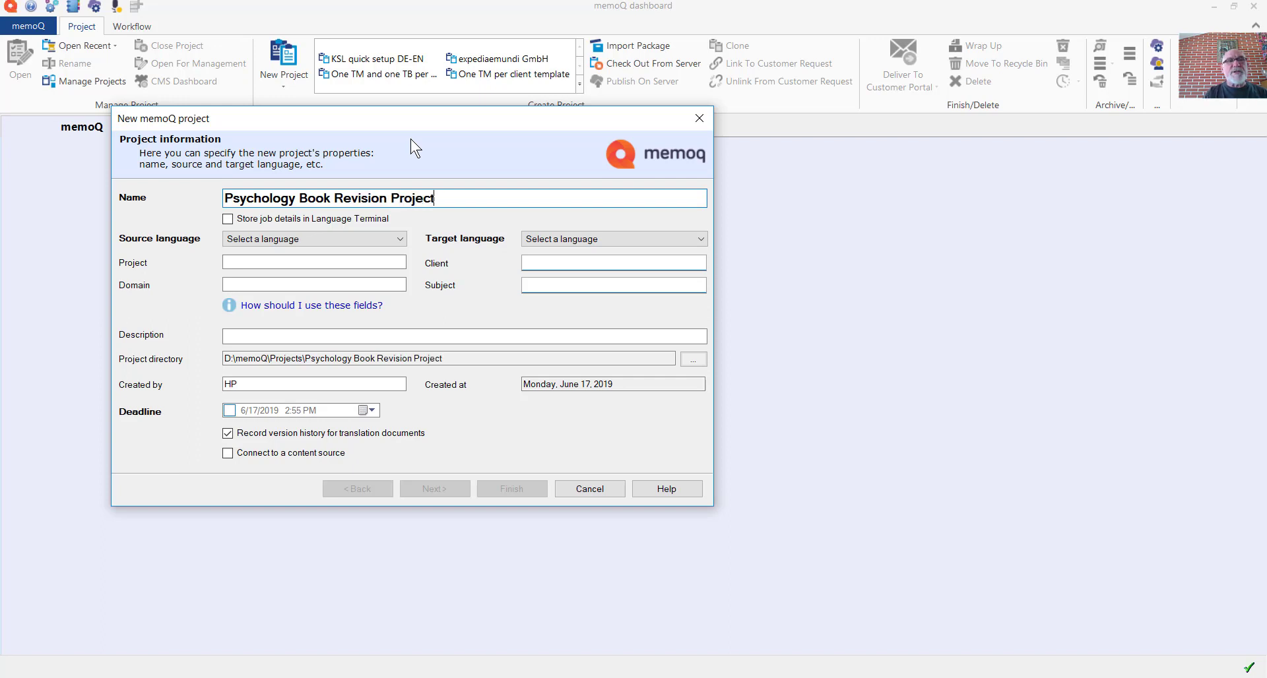
- Set the project's source language to English (Philippines) and its target language to English (United Kingdom)
left_click(399, 241)
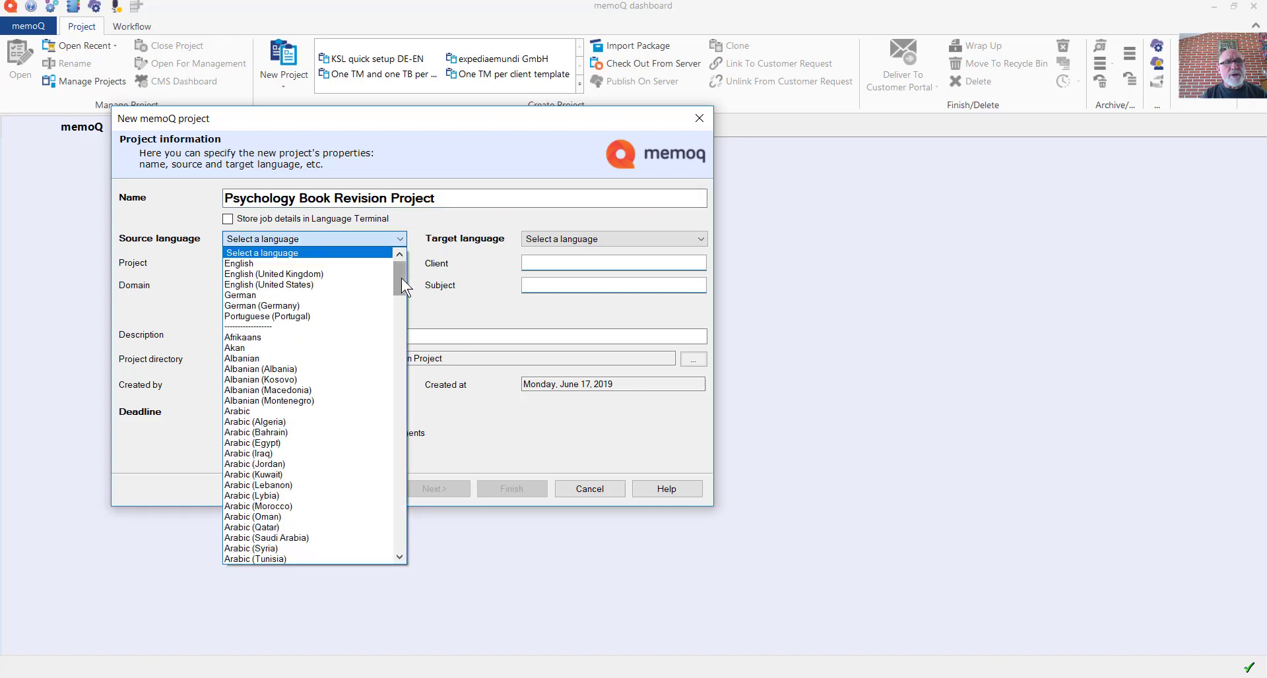
left_click_drag(401, 278, 395, 347)
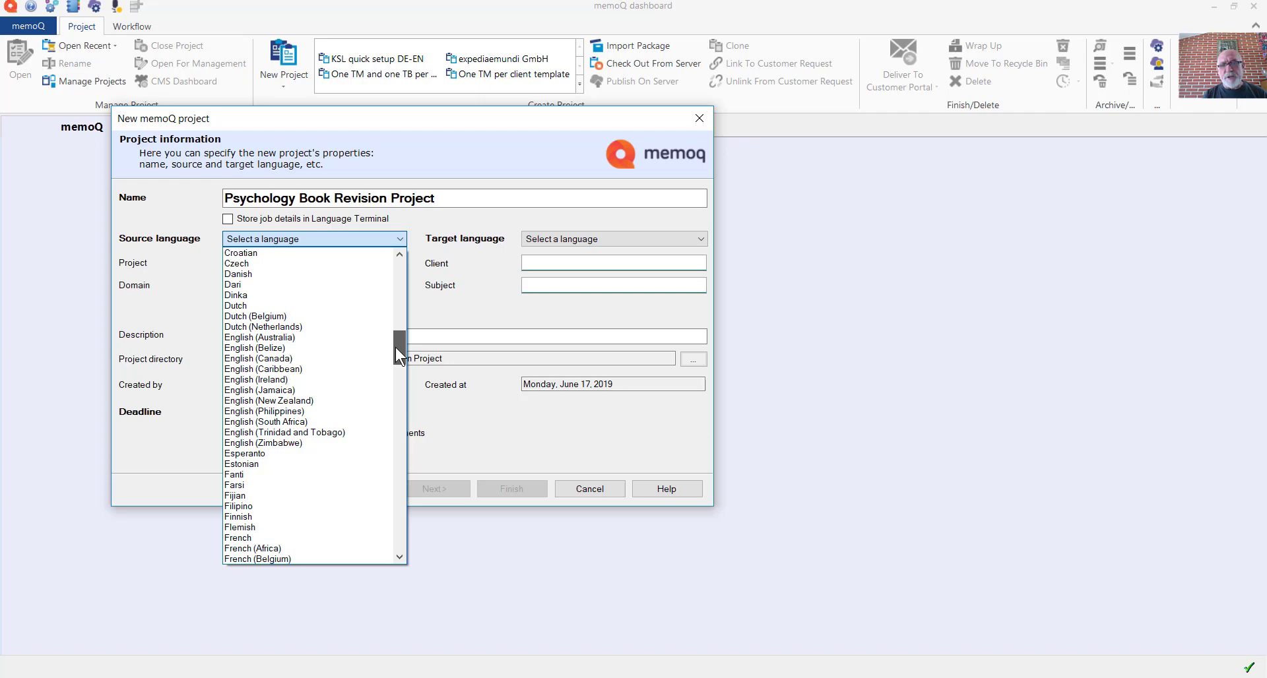
left_click(308, 411)
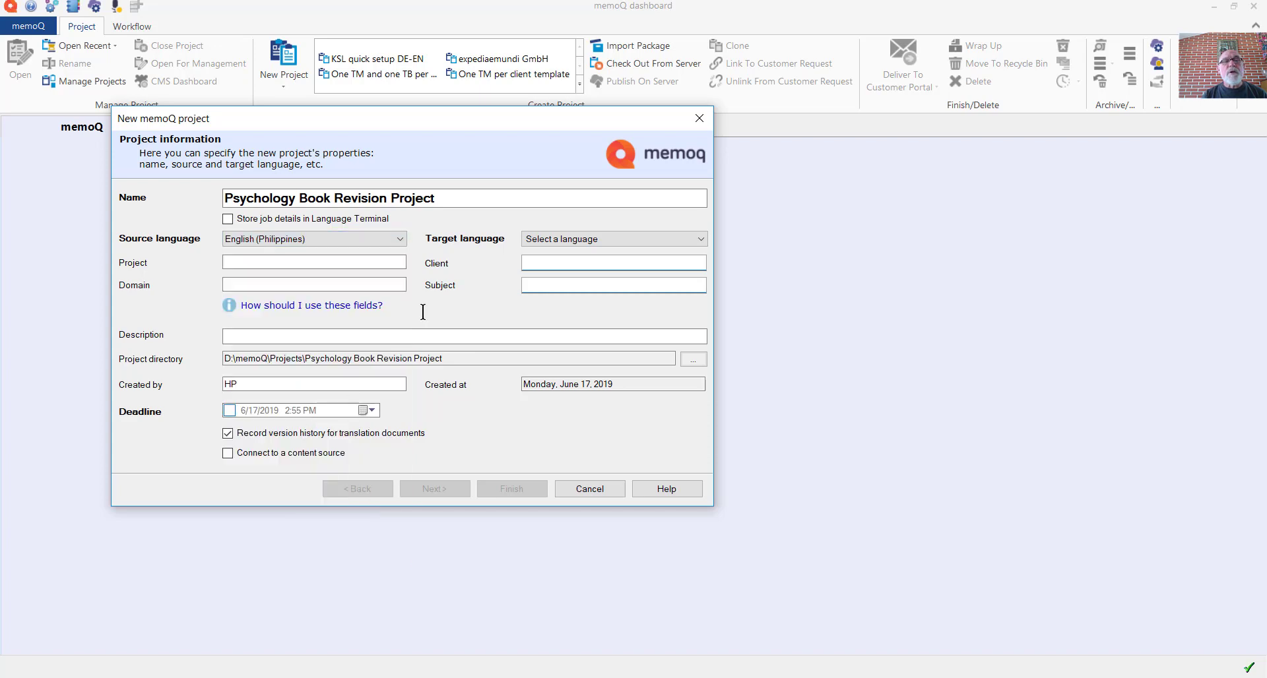
left_click(701, 241)
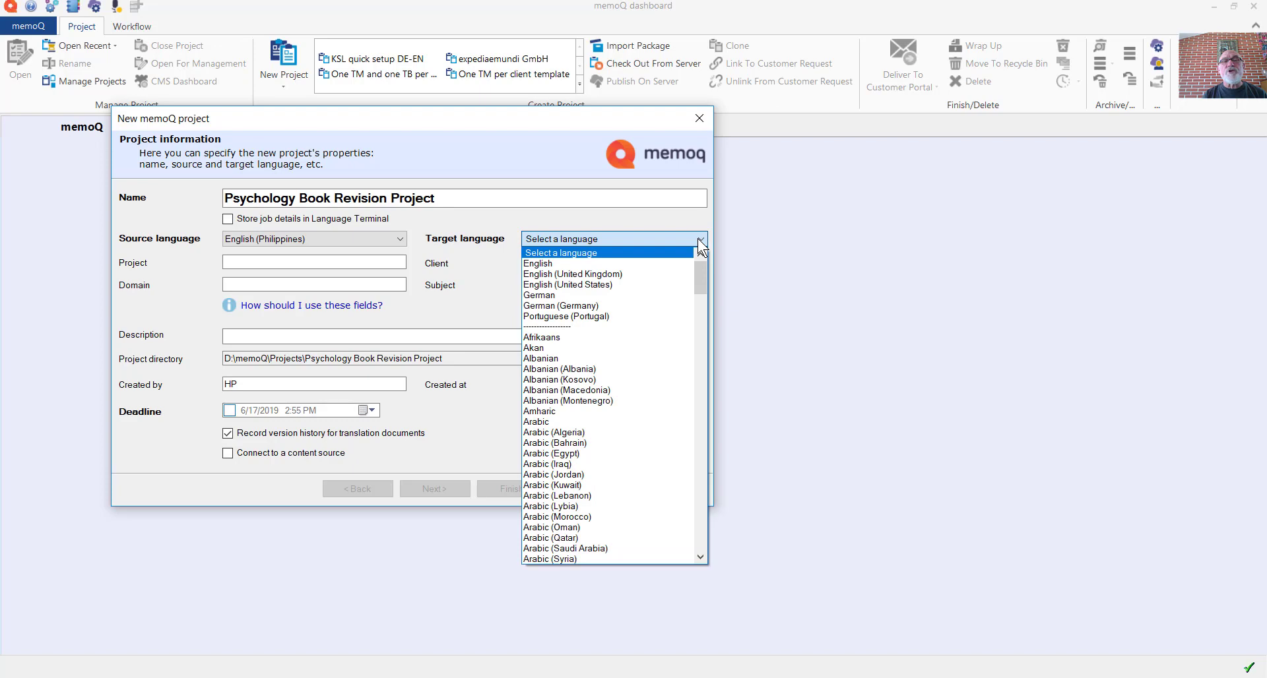
left_click(648, 274)
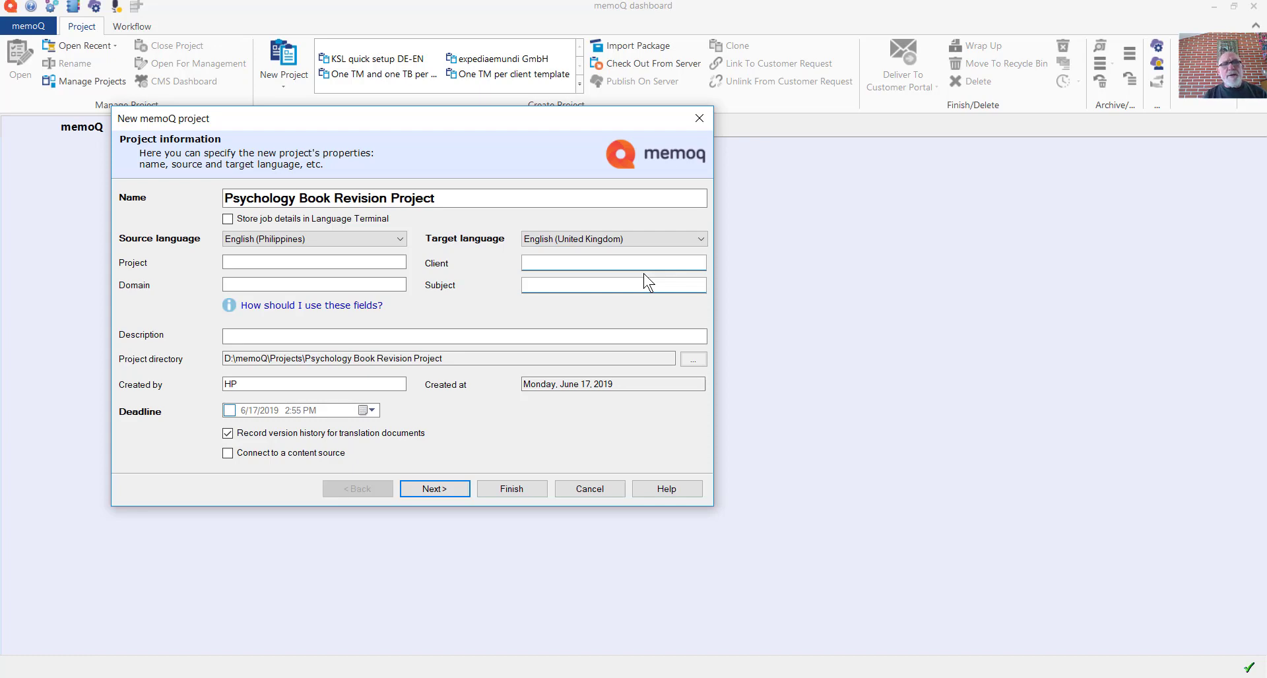
- Import "Book 03.04.2019_orig_V1.docx" from the Original Draft folder as the project's translation document
left_click(445, 489)
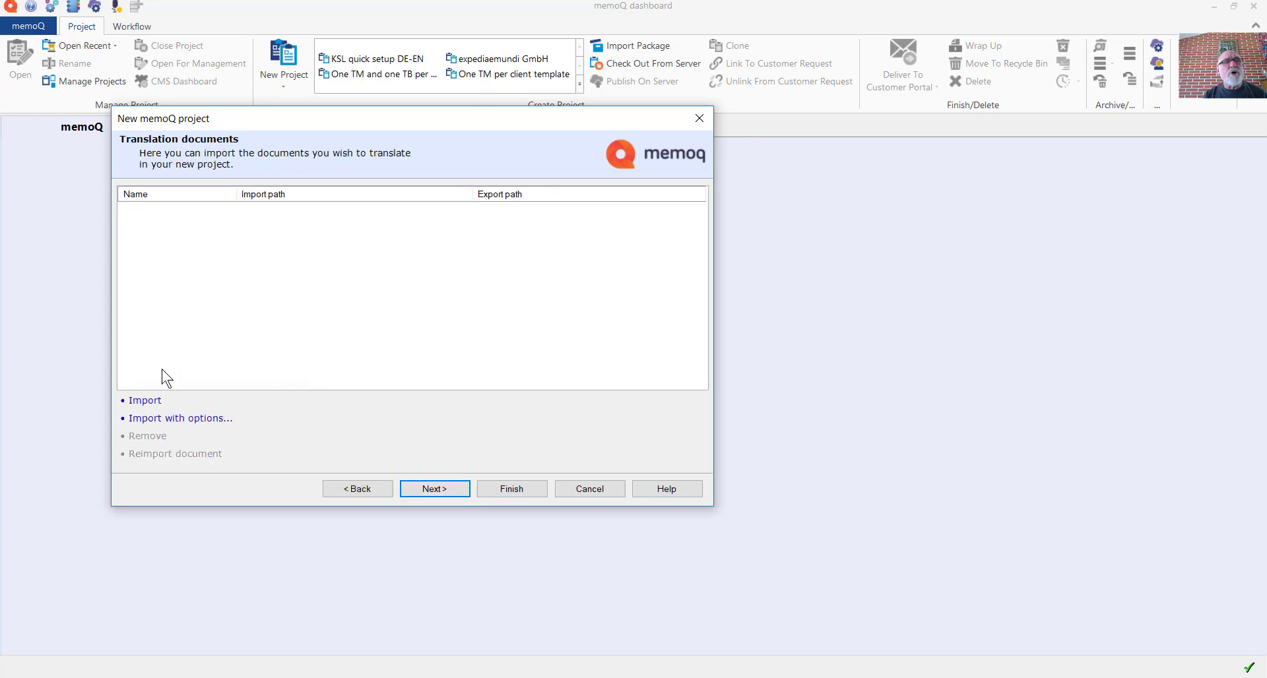
left_click(149, 406)
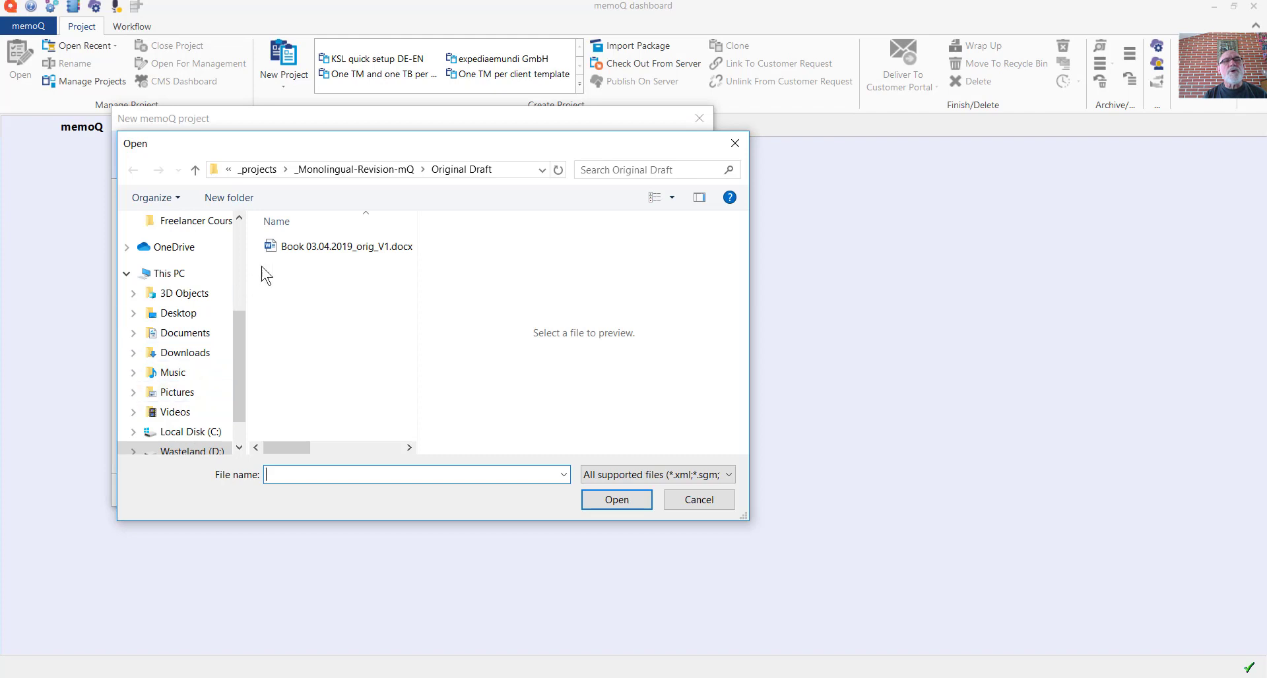
left_click(312, 249)
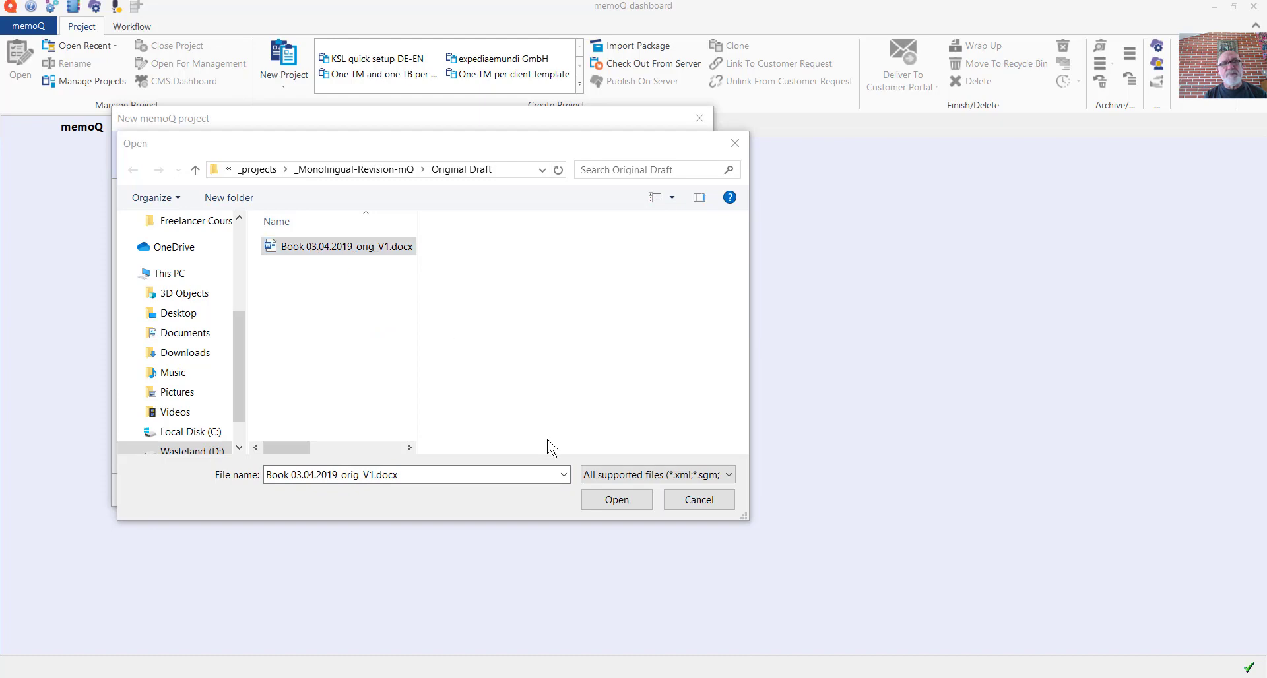
left_click(611, 501)
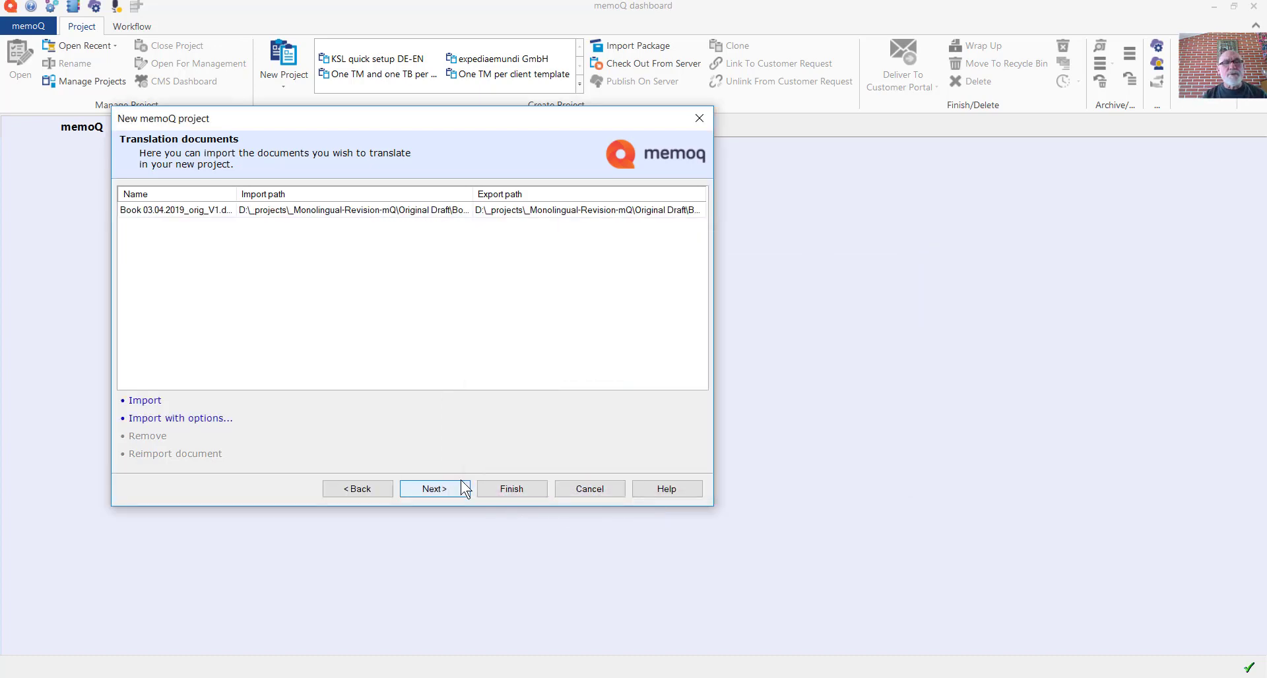
- Create a new translation memory named "Psychology Book Revision" for the project, keeping the default settings
left_click(439, 492)
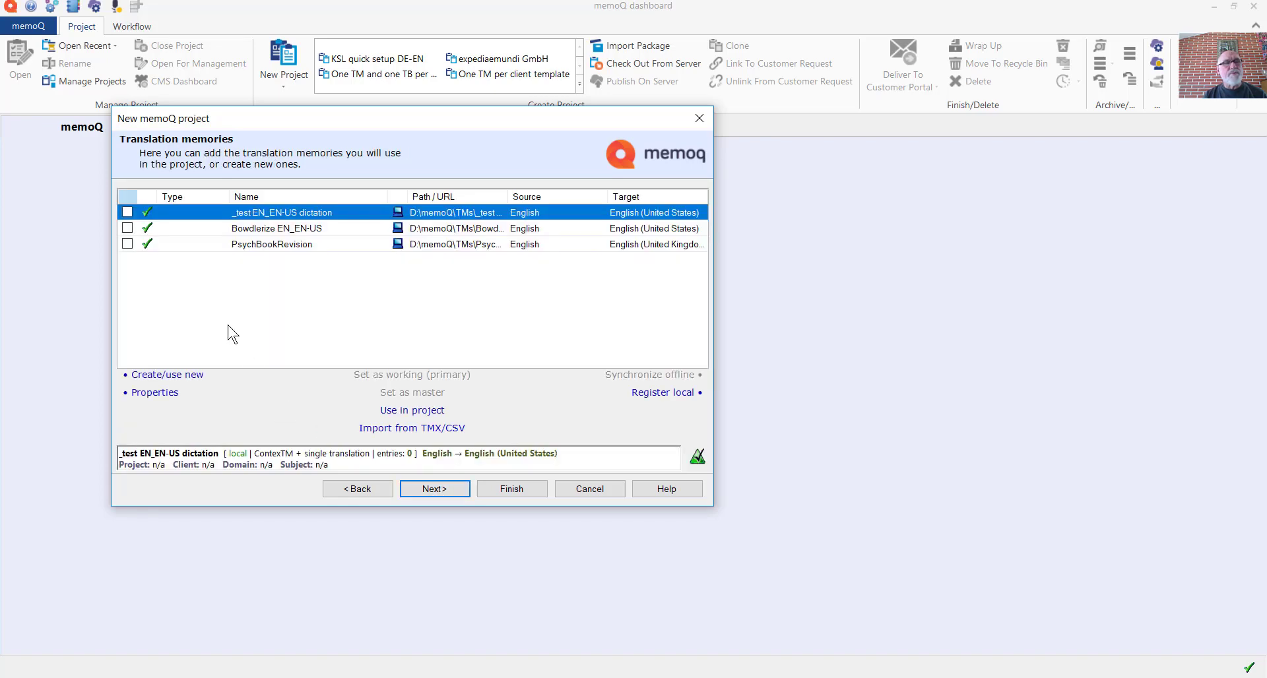
left_click(163, 382)
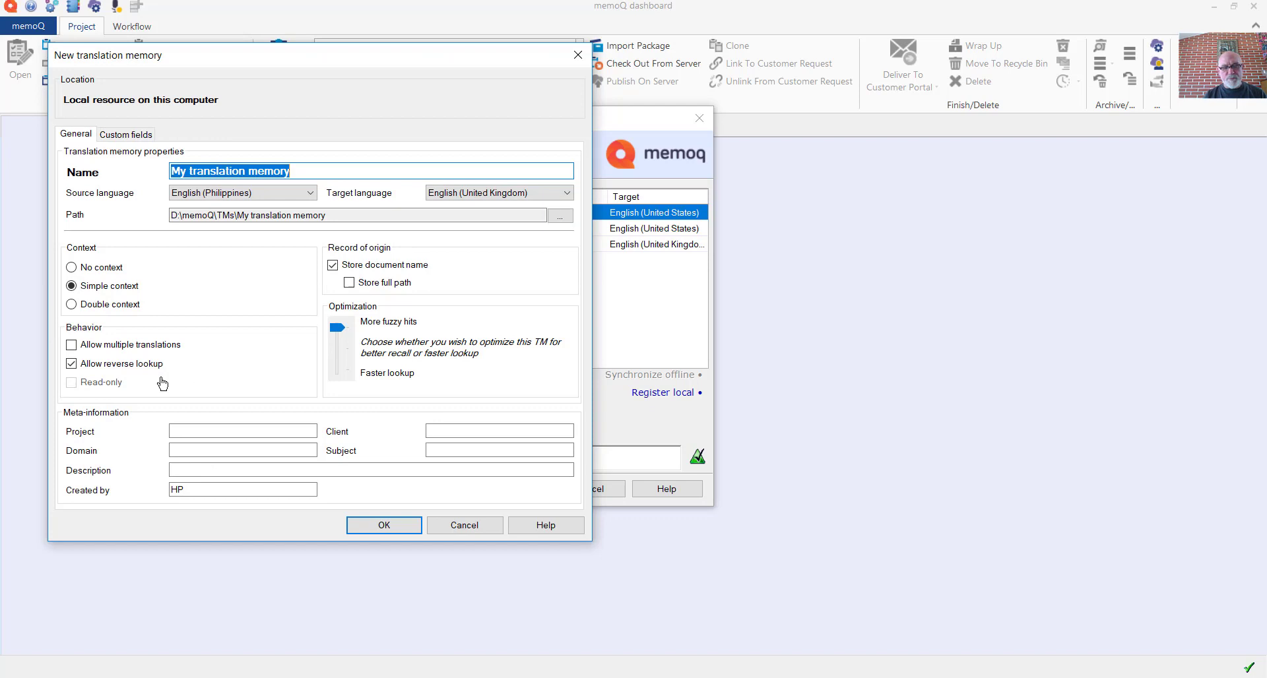
type("Ps")
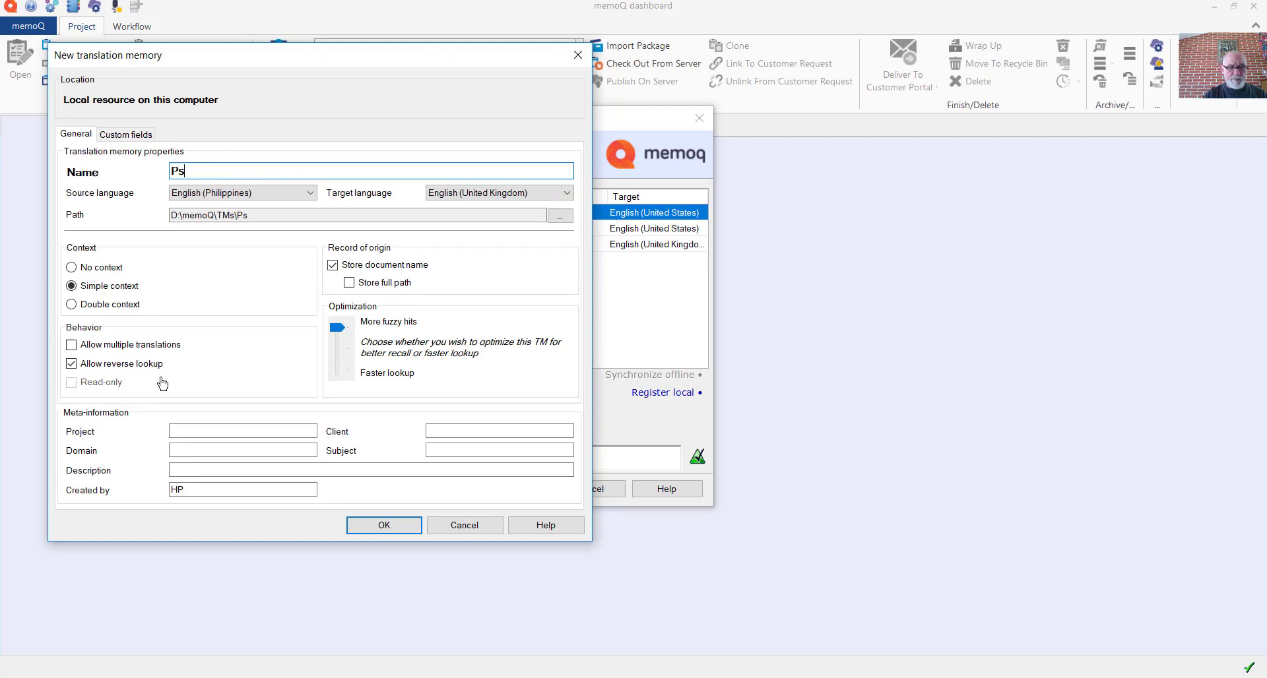
type("ychology Book ")
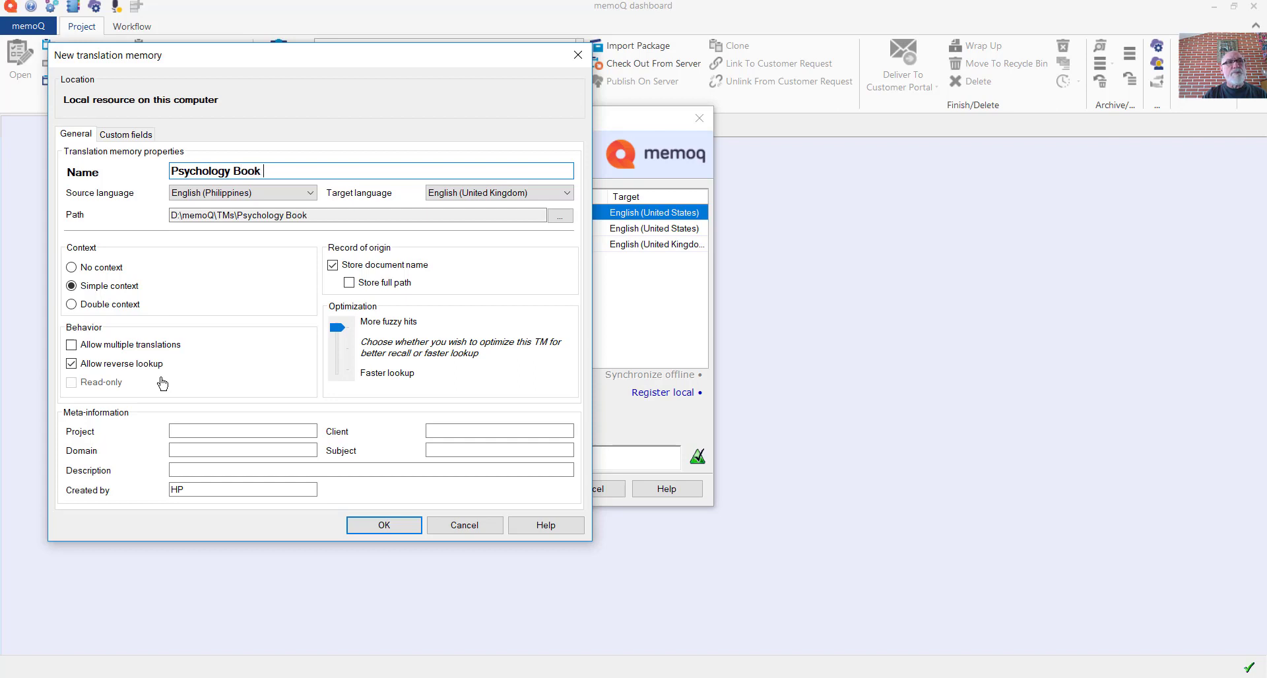
type("Revi")
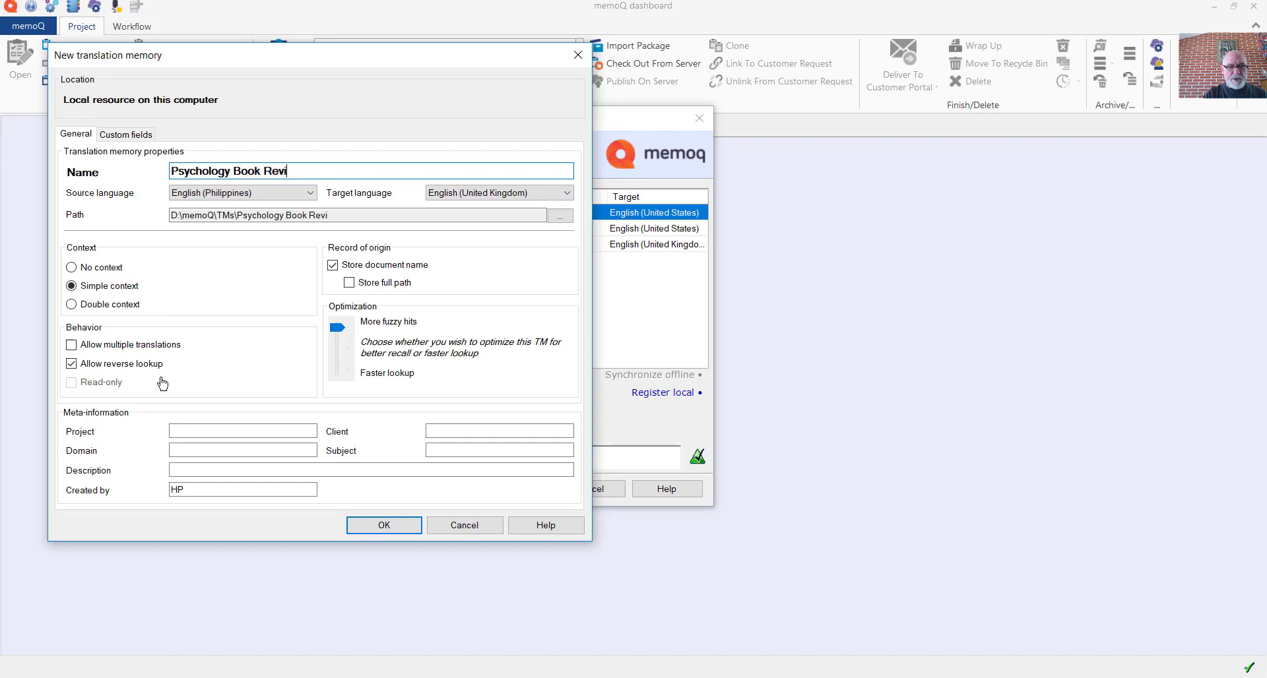
type("sion")
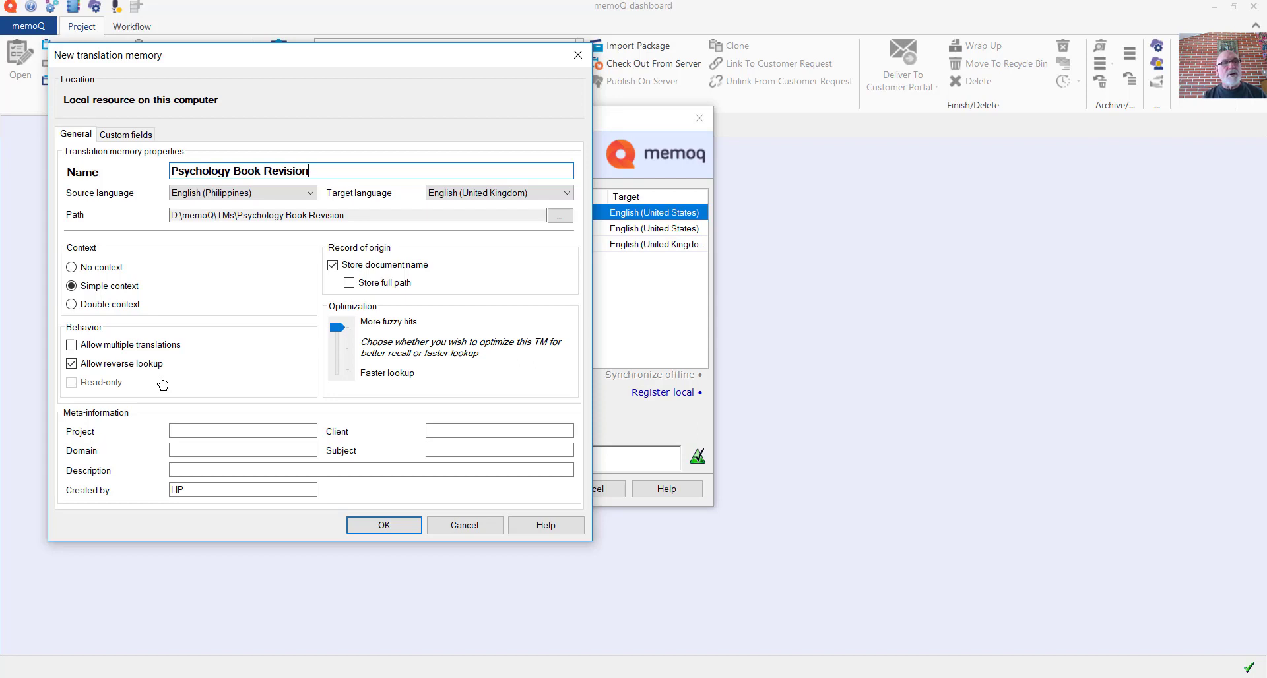
left_click(388, 526)
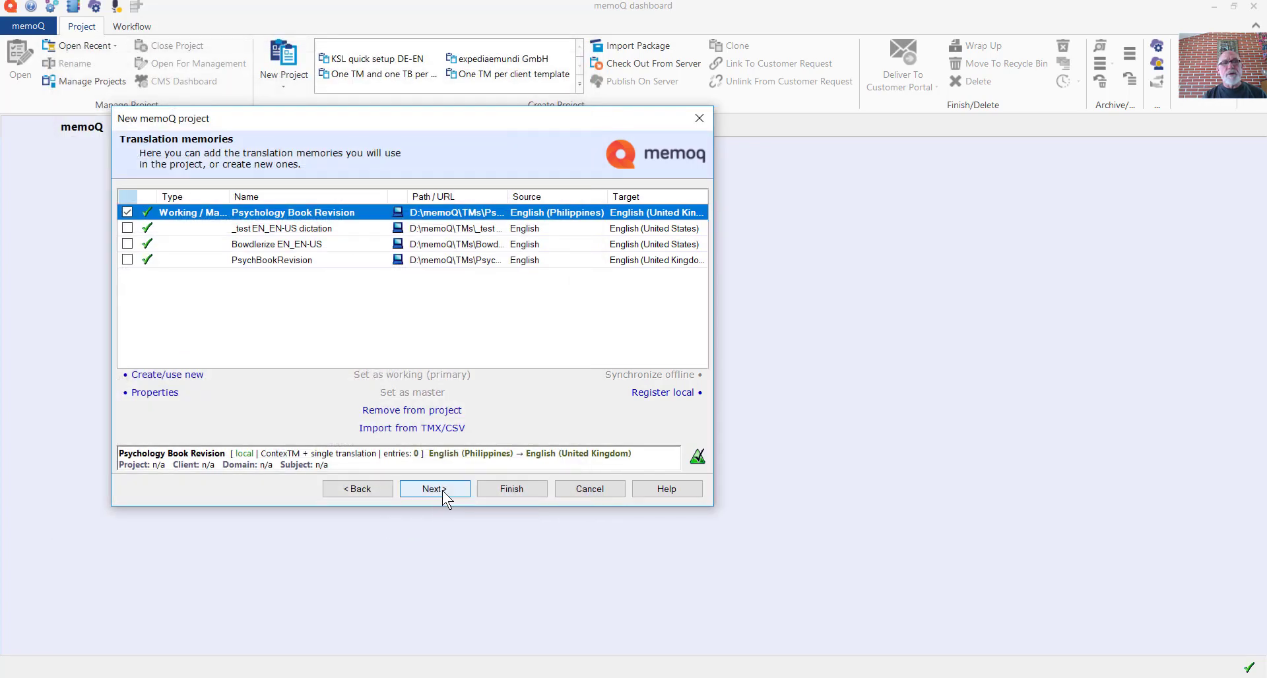
- Create a new term base named "Psychology Book Revision" for the project and finish the project setup
left_click(444, 495)
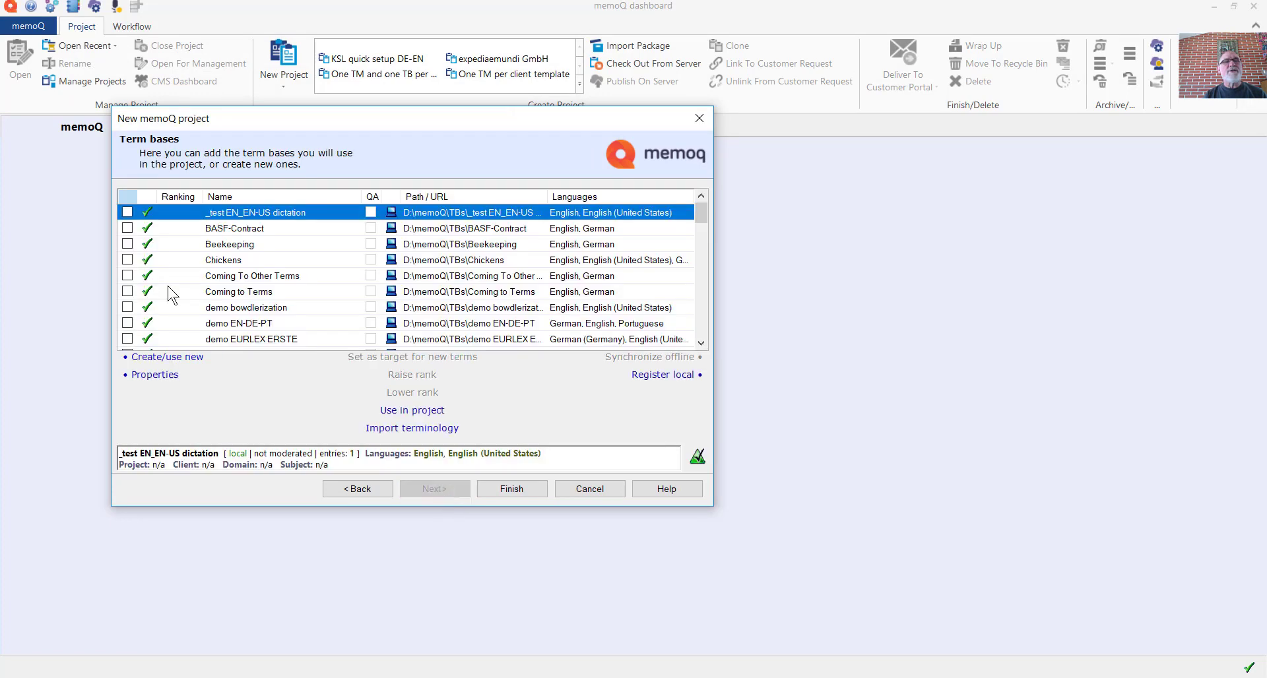
left_click(164, 360)
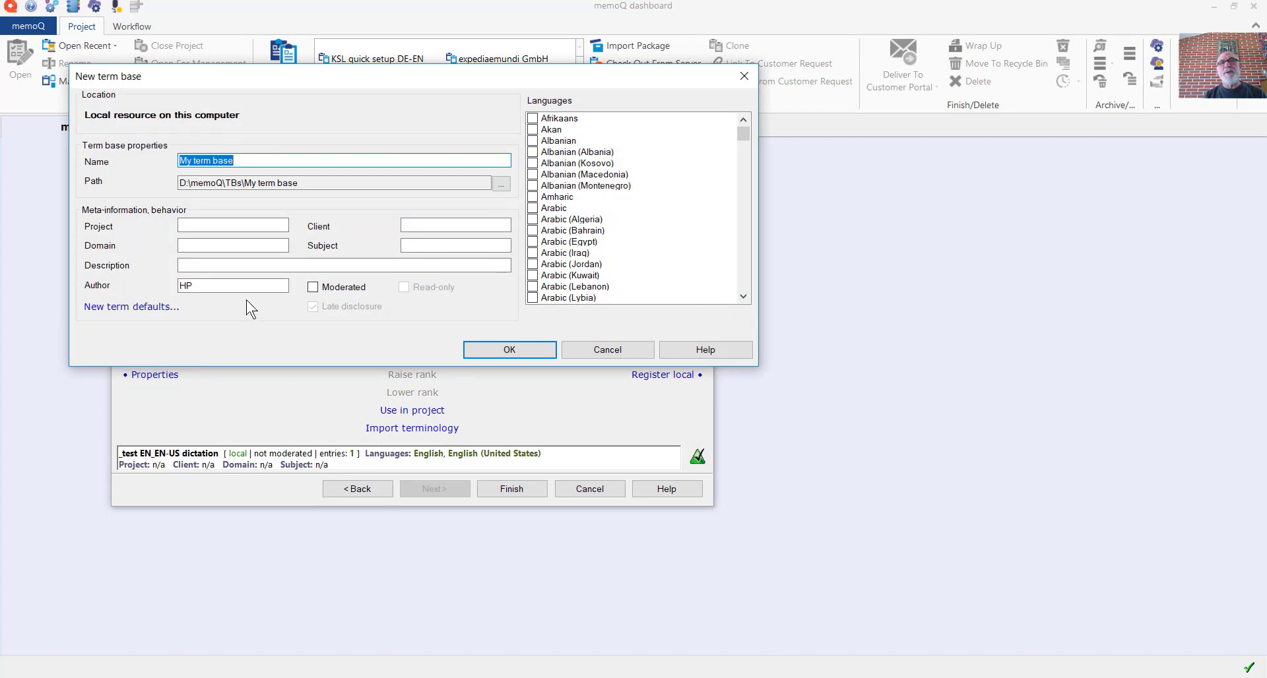
left_click_drag(743, 131, 743, 169)
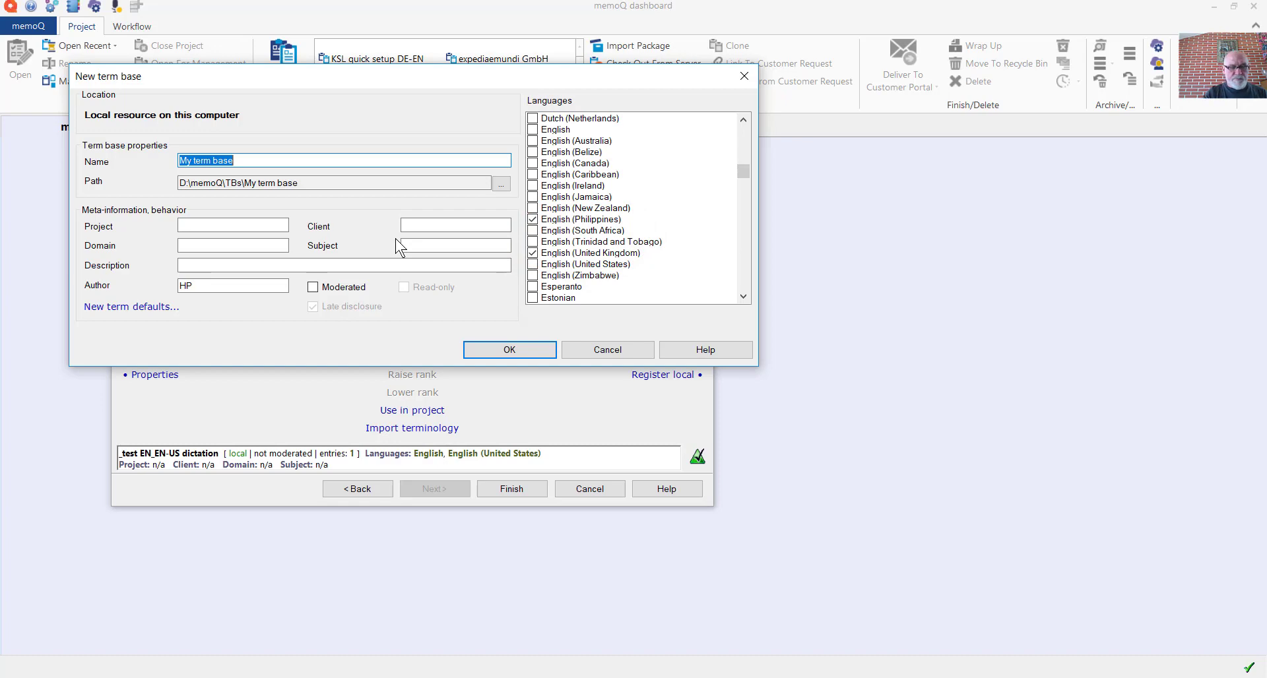
type("Ps")
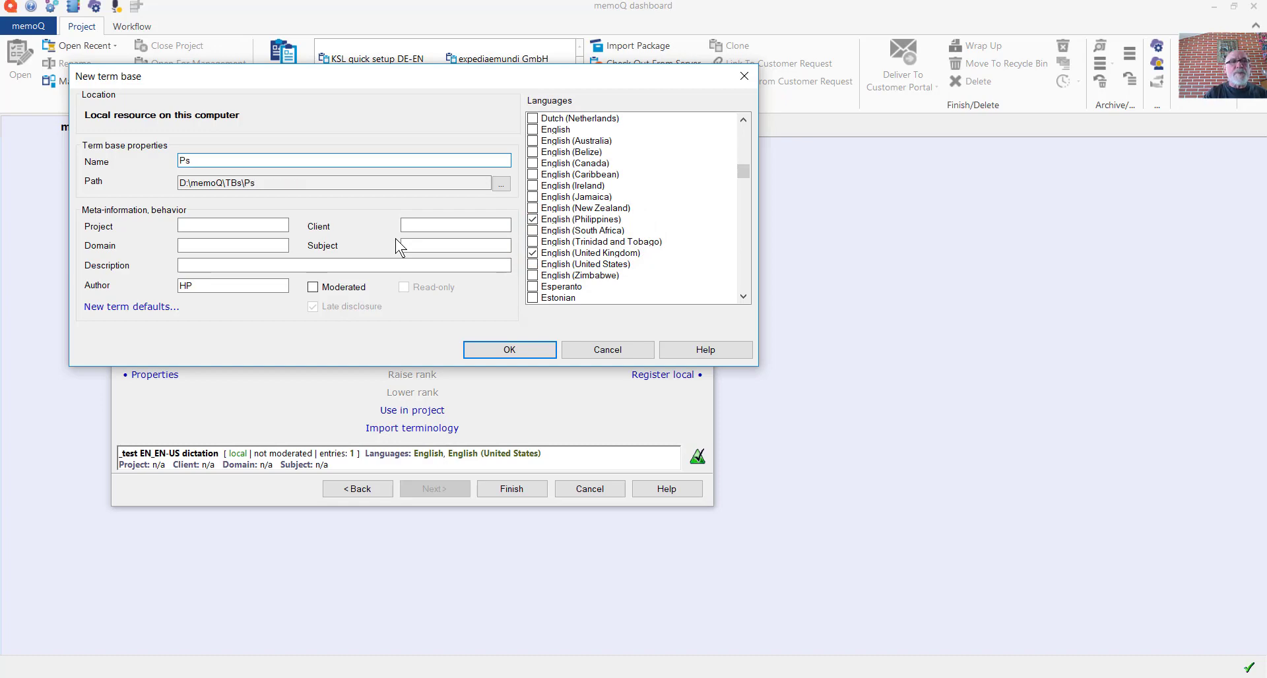
type("ych")
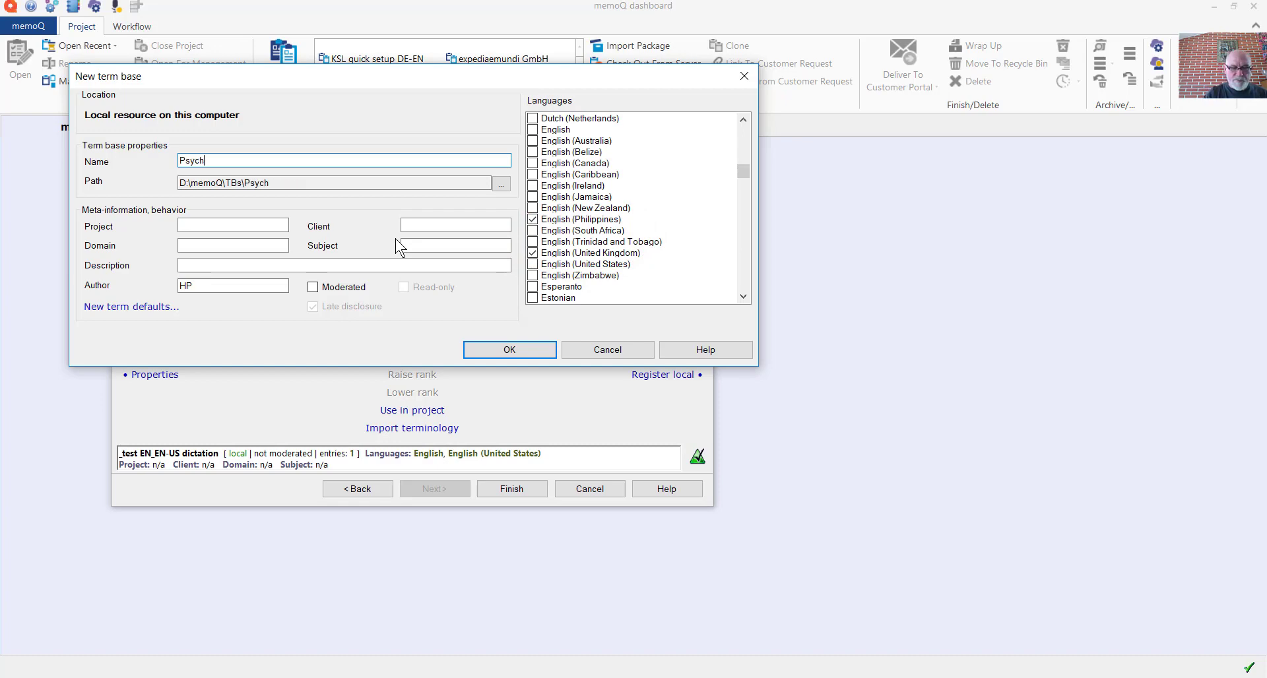
type("ology Book Revision")
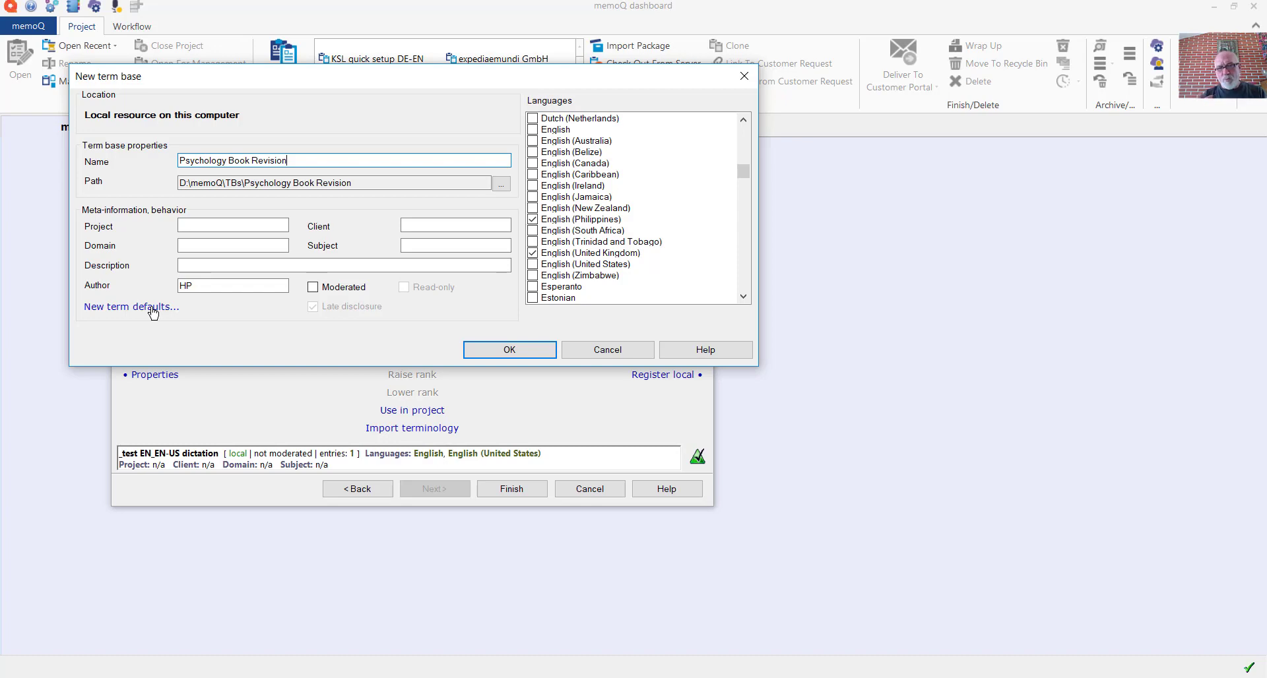
left_click(502, 351)
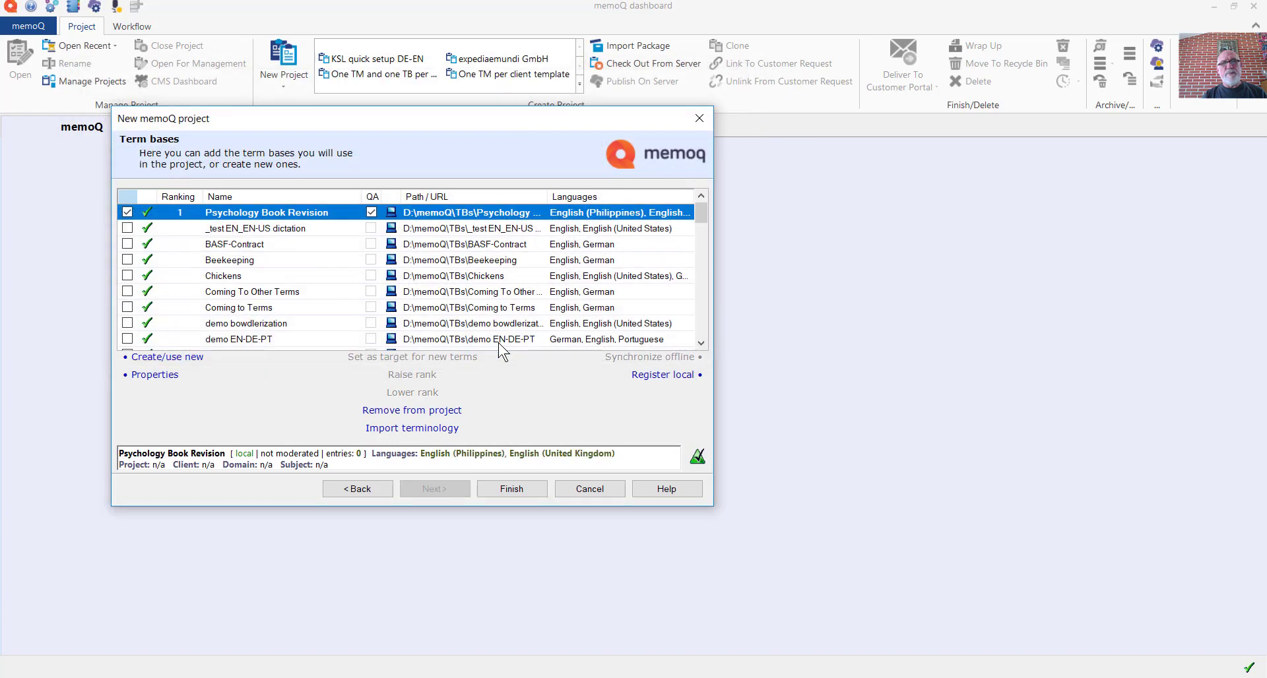
left_click(518, 495)
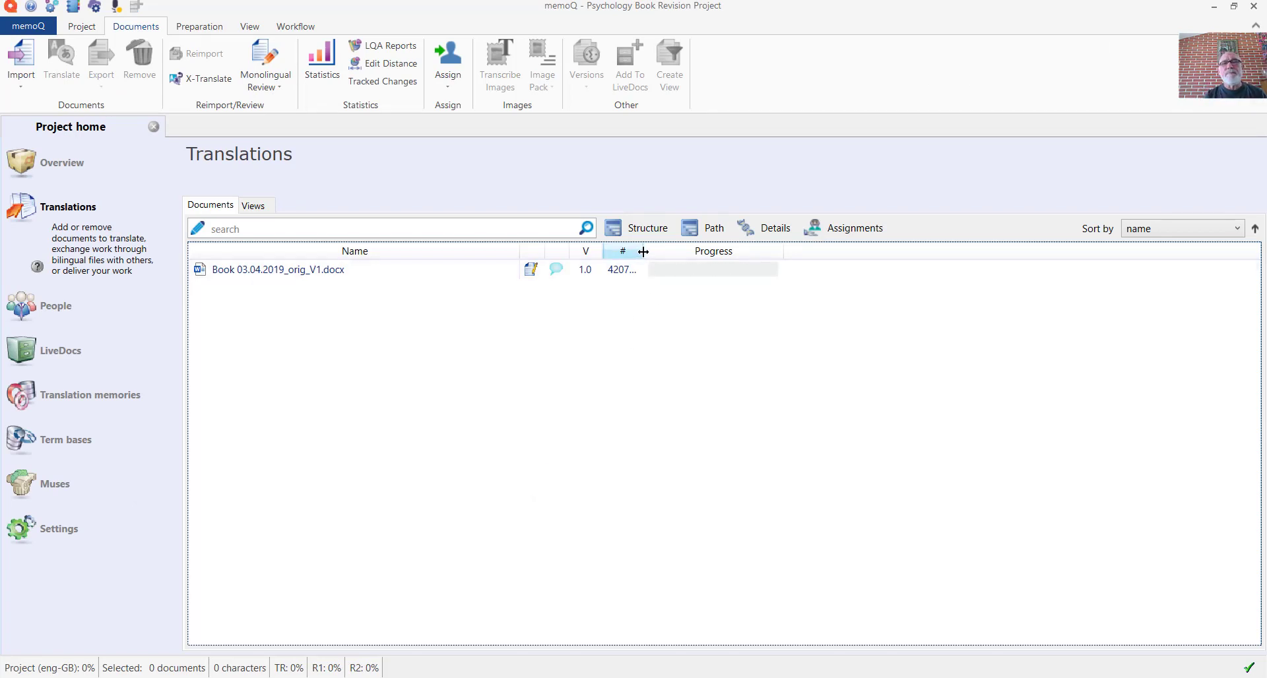
- Widen the character count column in the document list and display the project overview to check its languages
left_click_drag(643, 251, 677, 253)
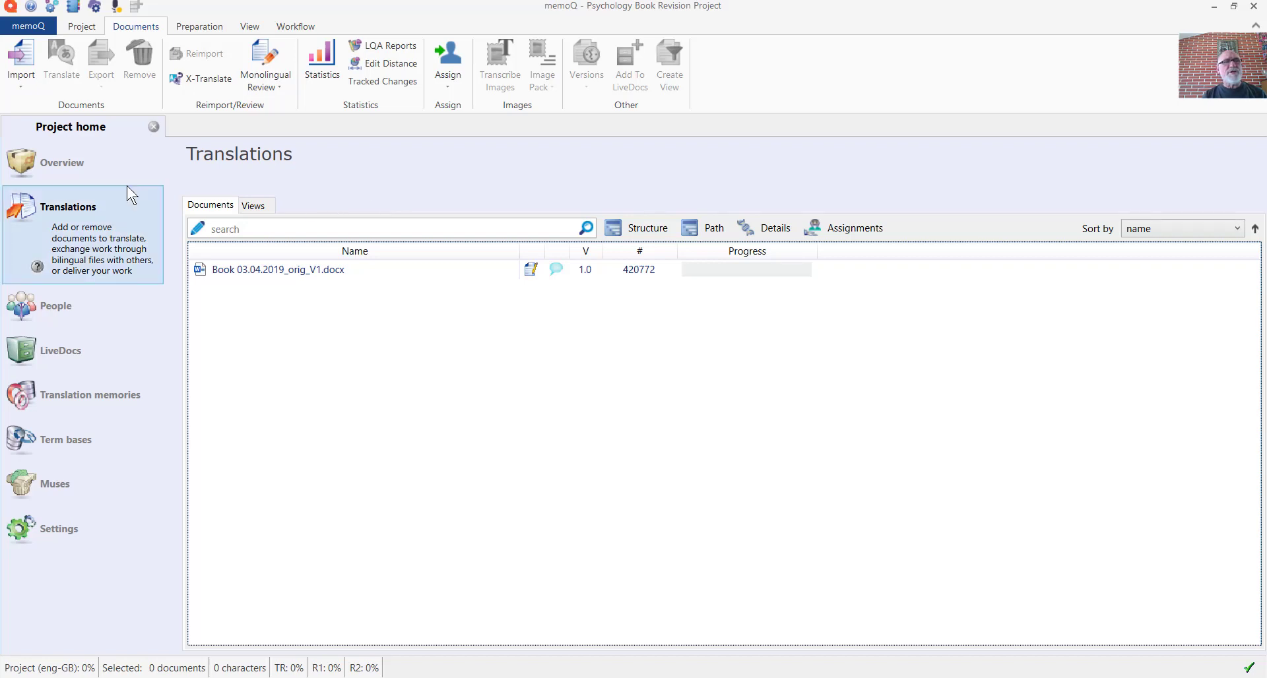
left_click(82, 171)
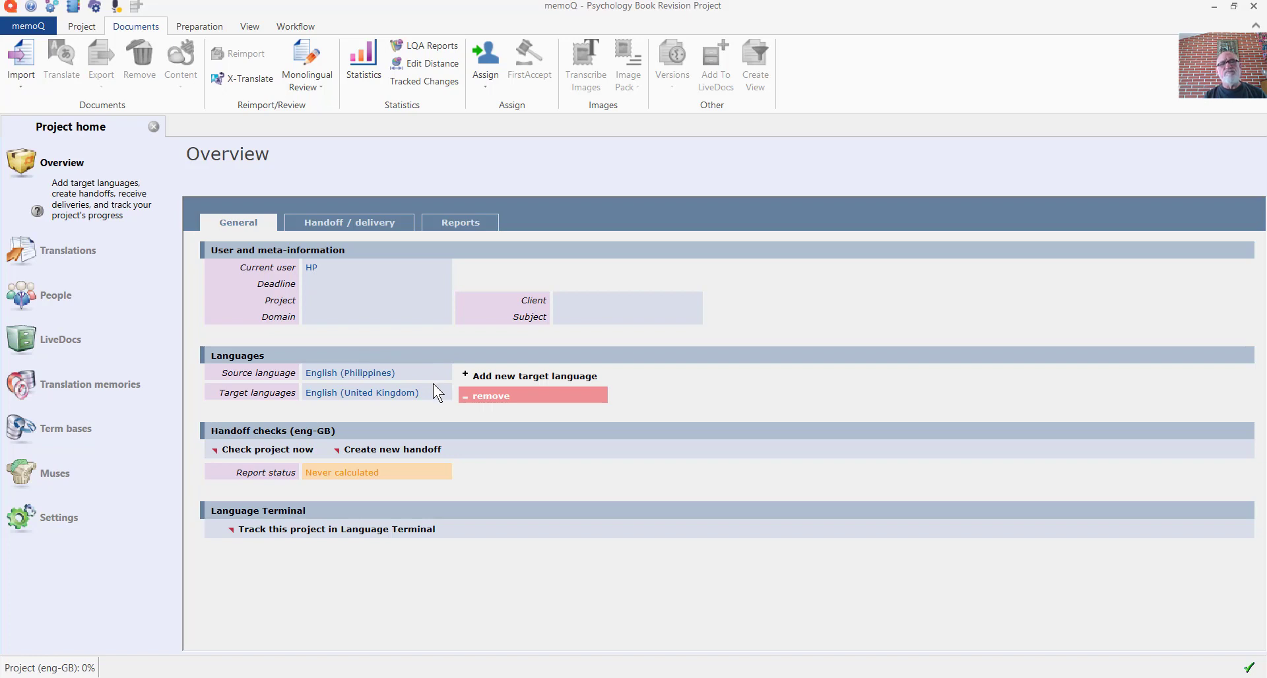
- Enable treating sublanguages as separate languages in TB lookup in the project's language settings
left_click(60, 531)
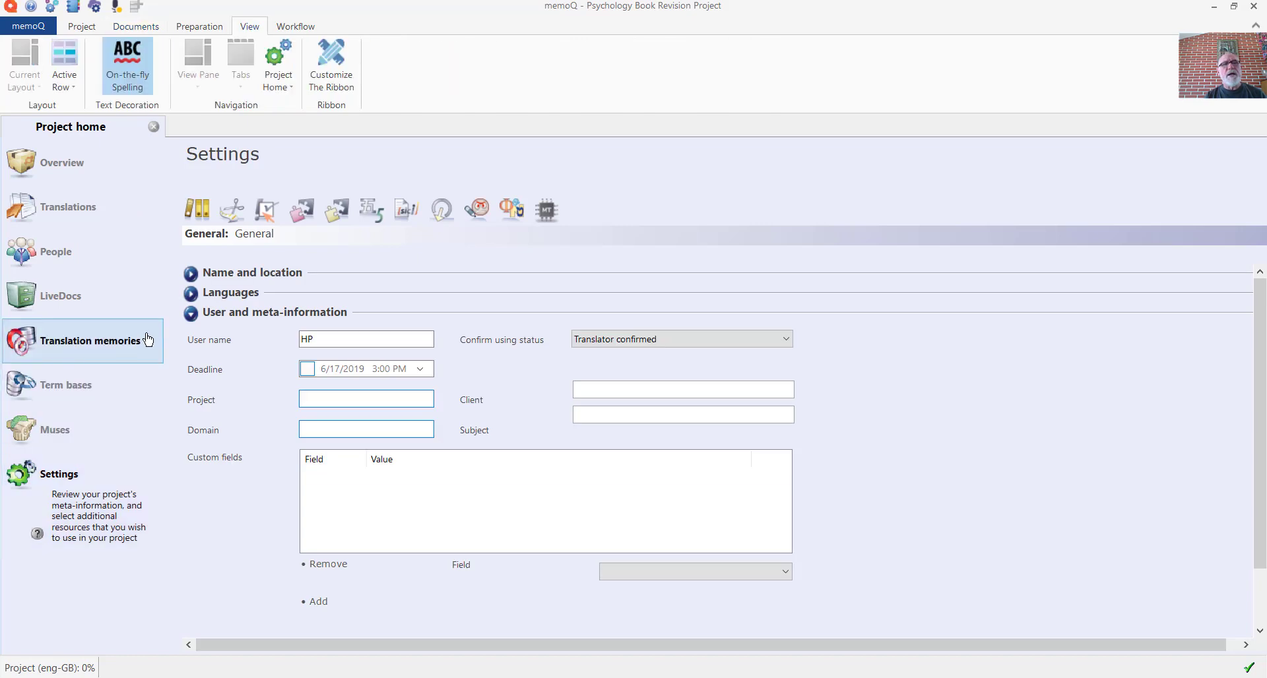
left_click(192, 293)
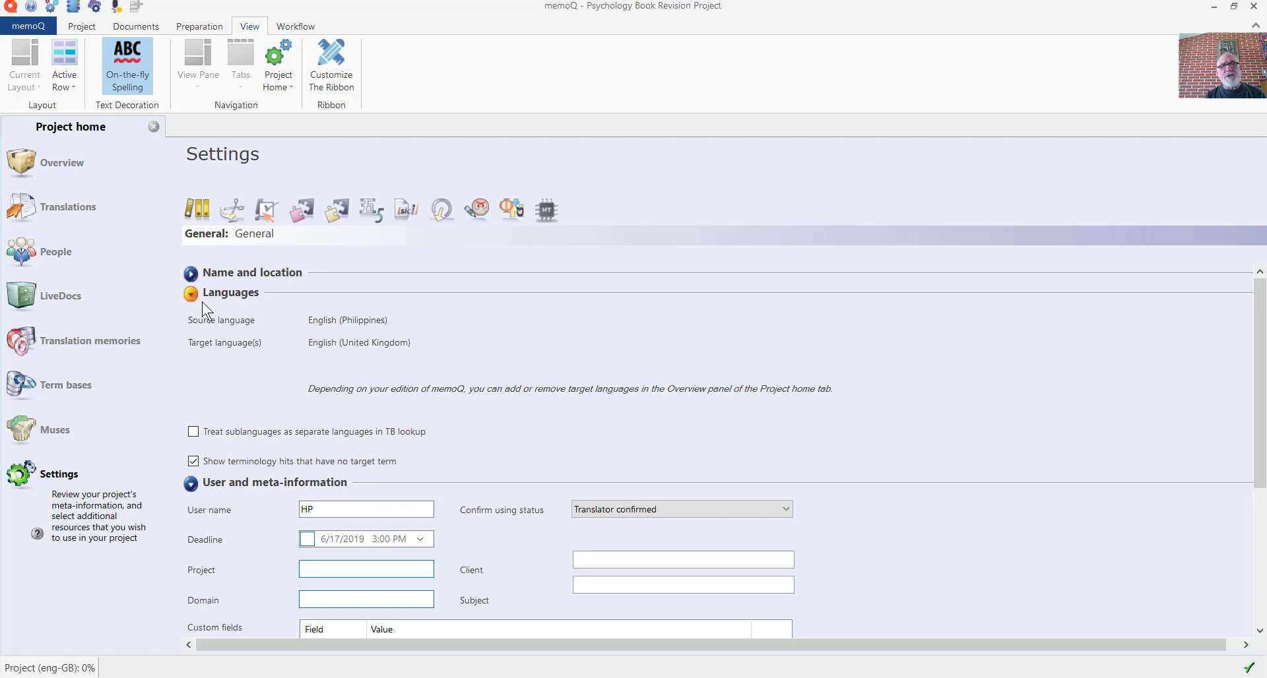
left_click(193, 432)
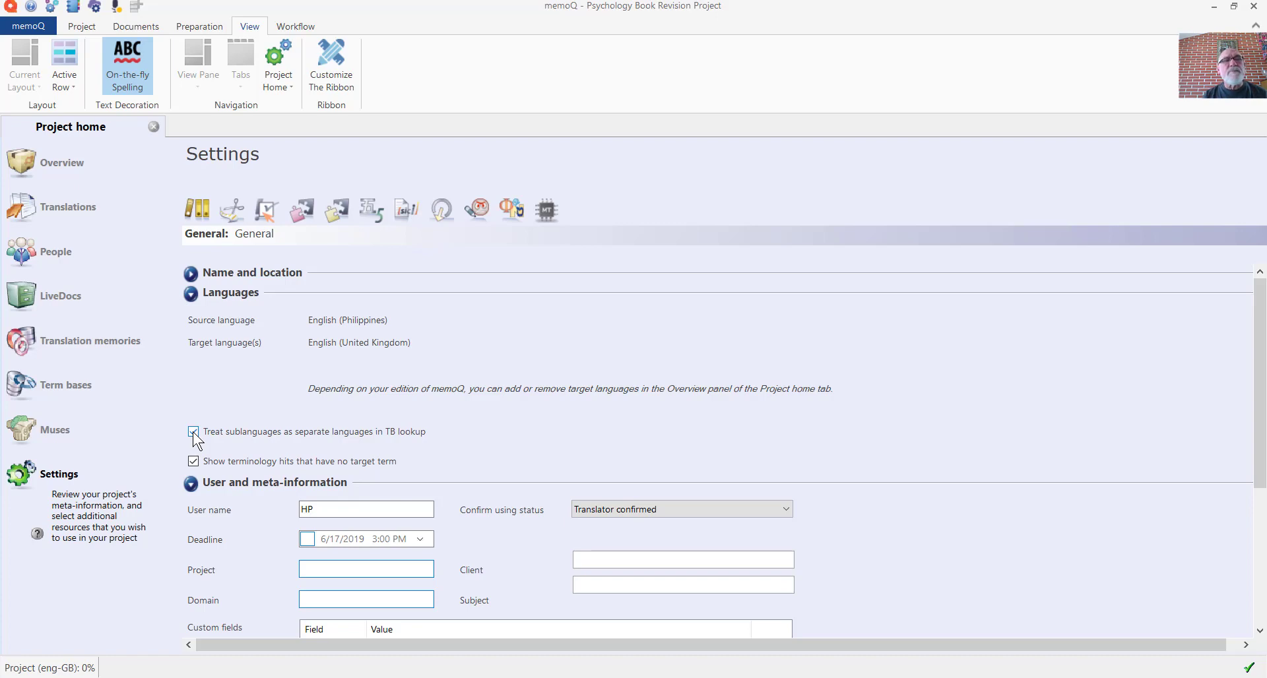
- Open "Book 03.04.2019_orig_V1.docx" from the project's translation documents for editing
left_click(91, 216)
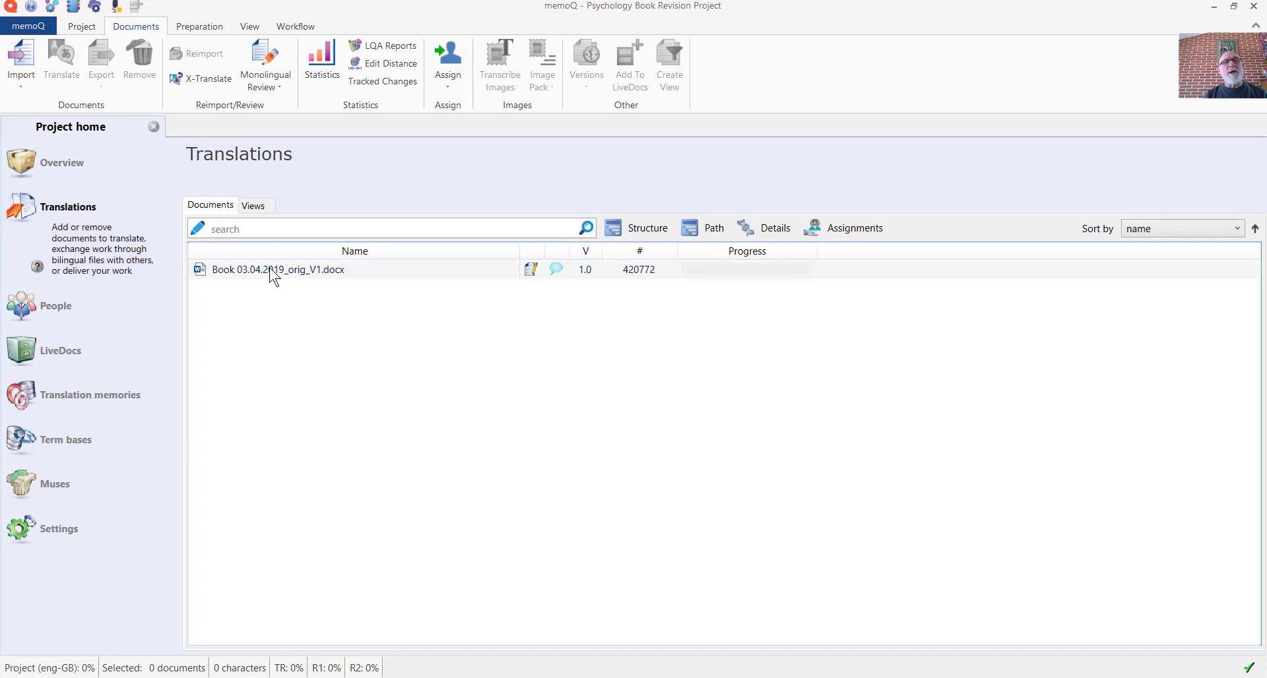
double_click(227, 272)
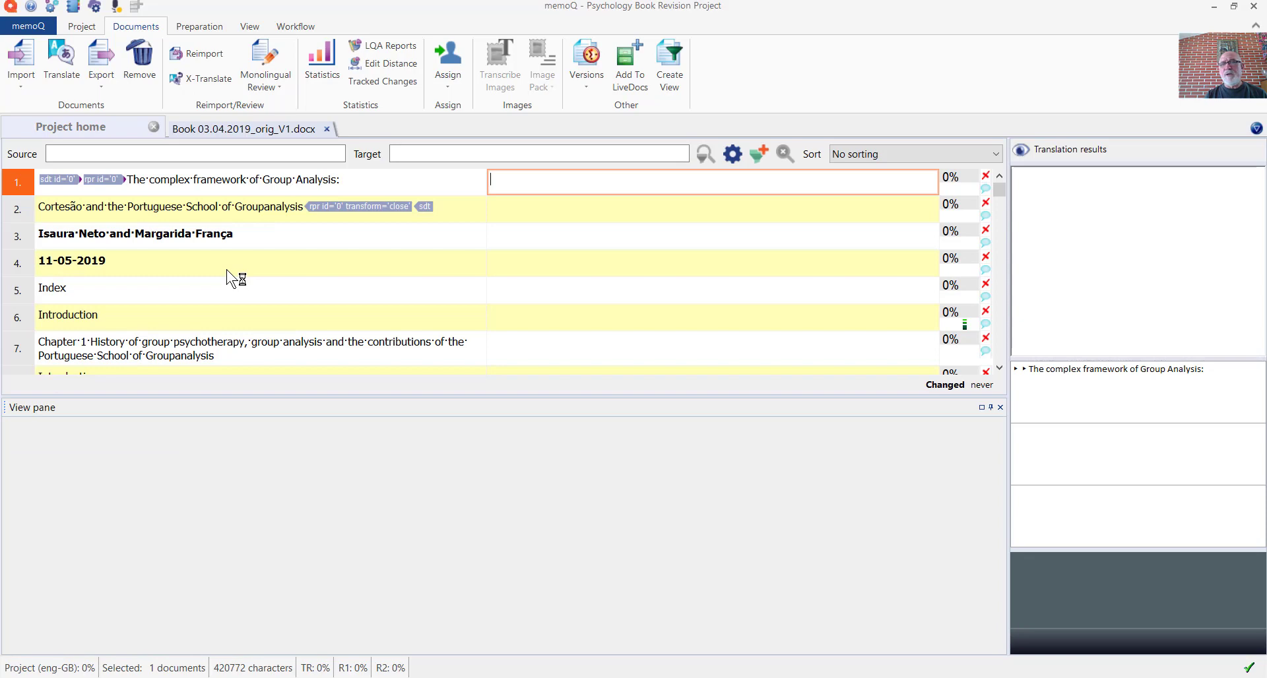
- Start a term base entry for "Groupanalysis" from segment 2 and add "group analysis" as its English (United Kingdom) term
left_click(258, 206)
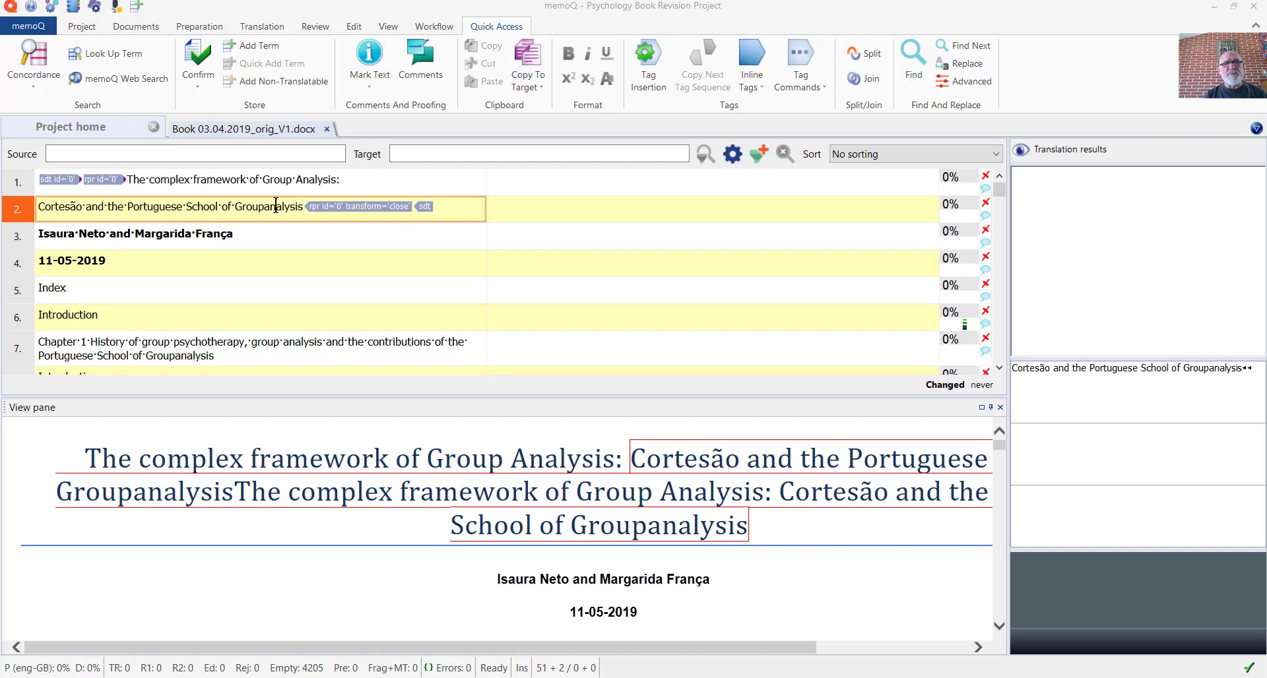
double_click(276, 206)
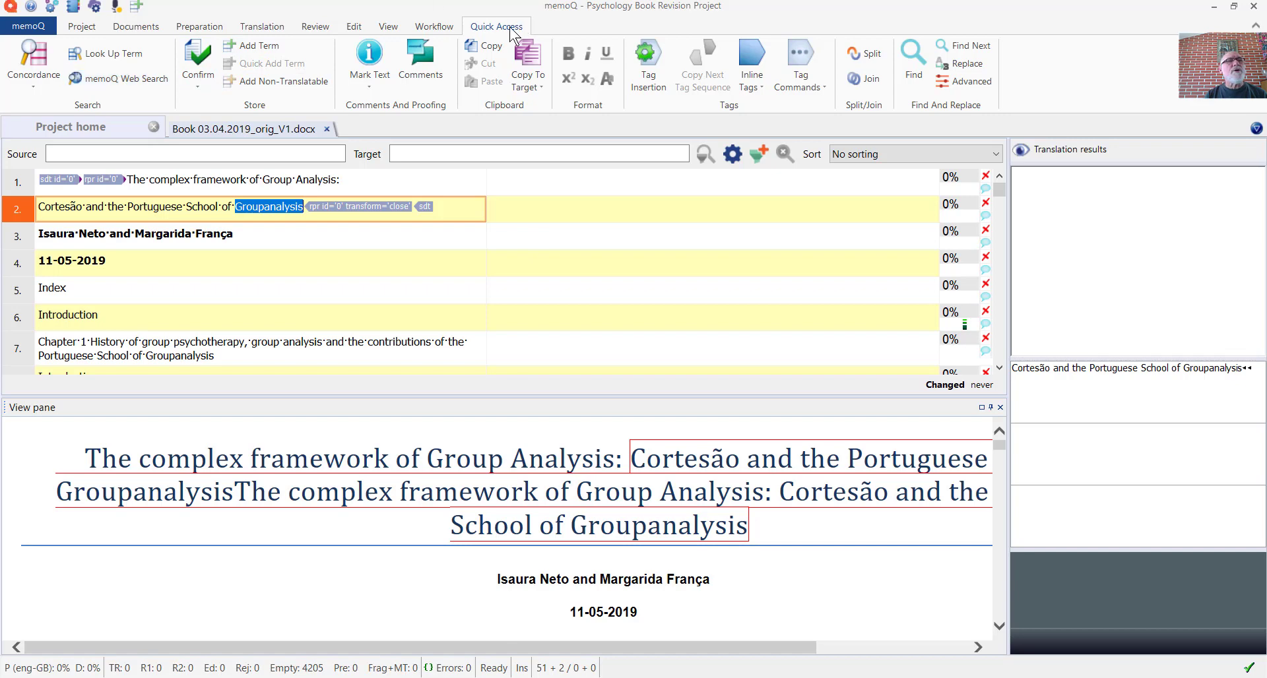
left_click(260, 47)
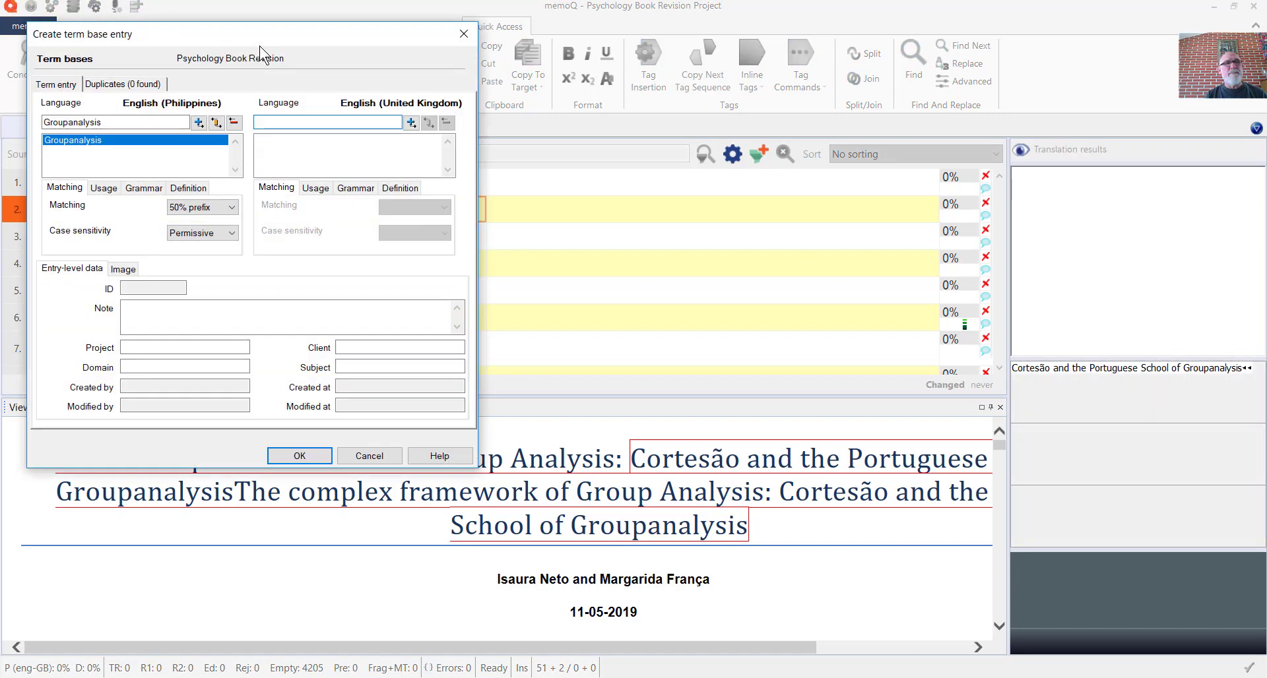
type("gro")
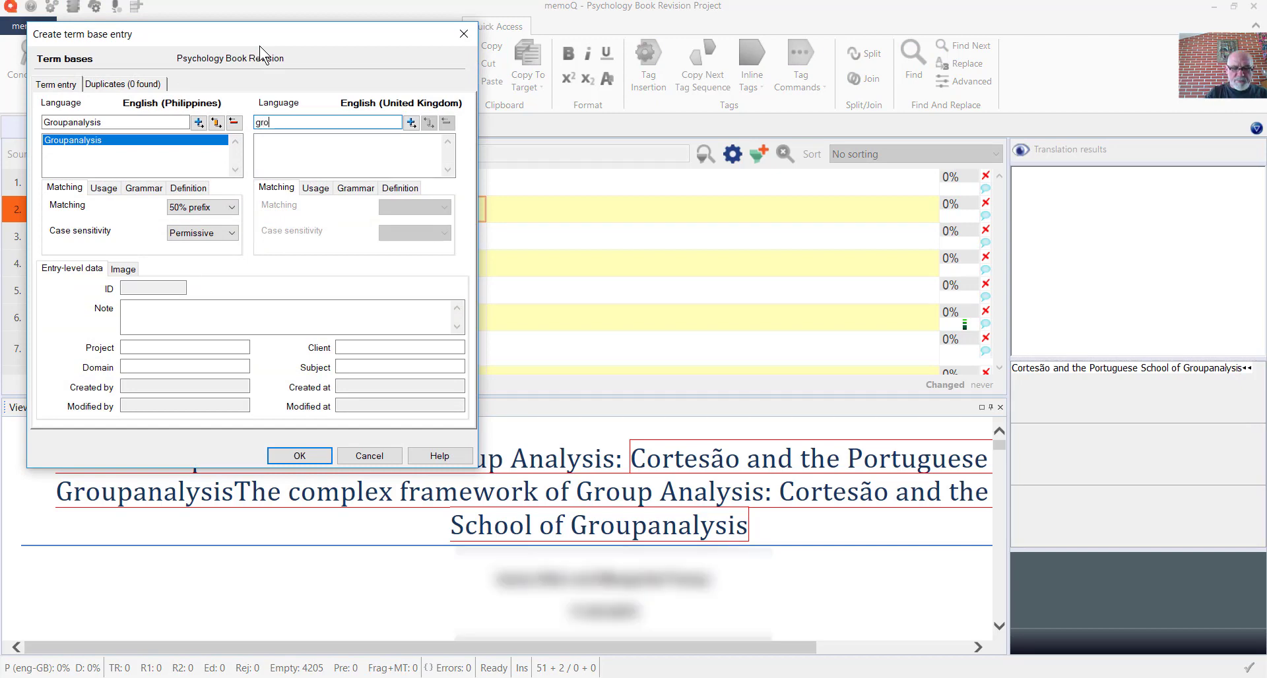
type("up analysis")
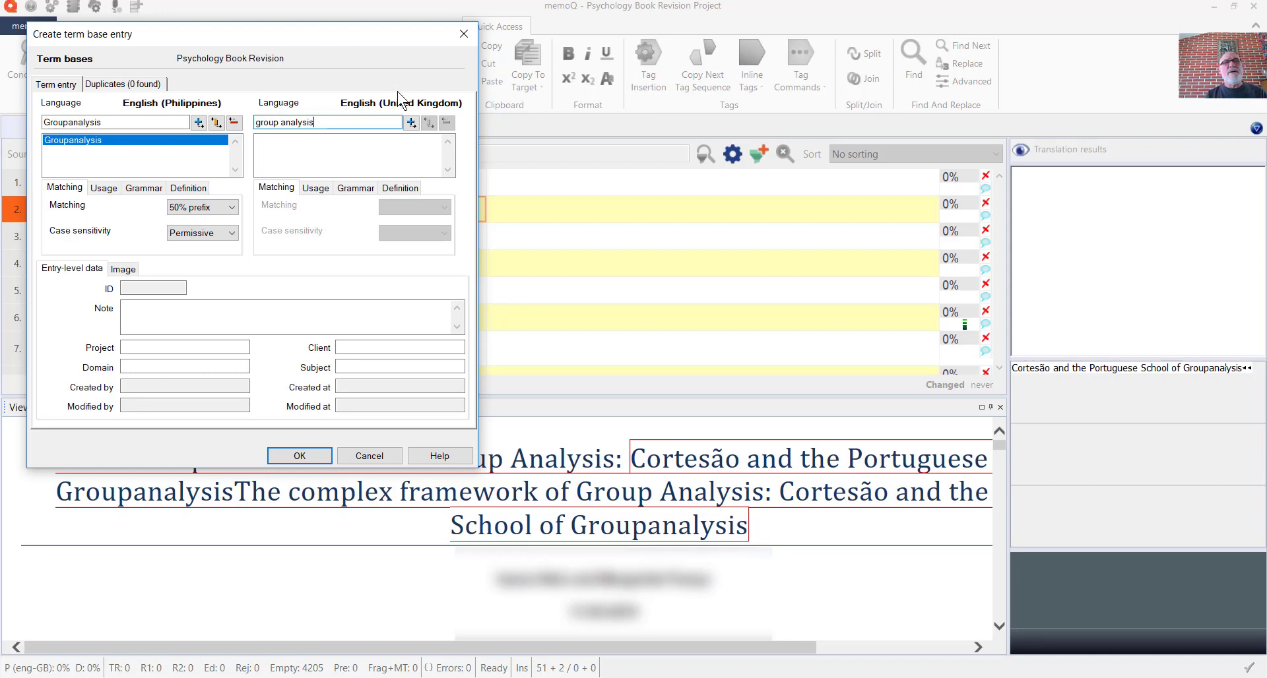
left_click(411, 123)
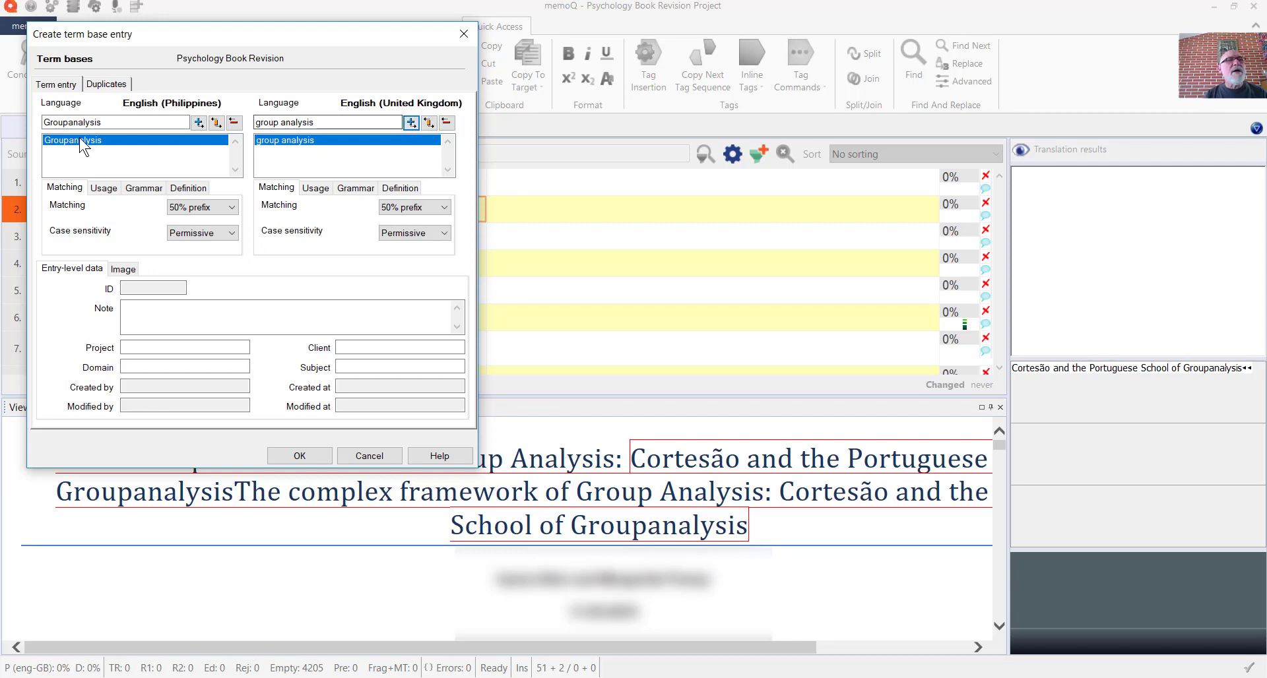
- Change the English (Philippines) term to lowercase "groupanalysis" and save the term base entry
left_click(46, 122)
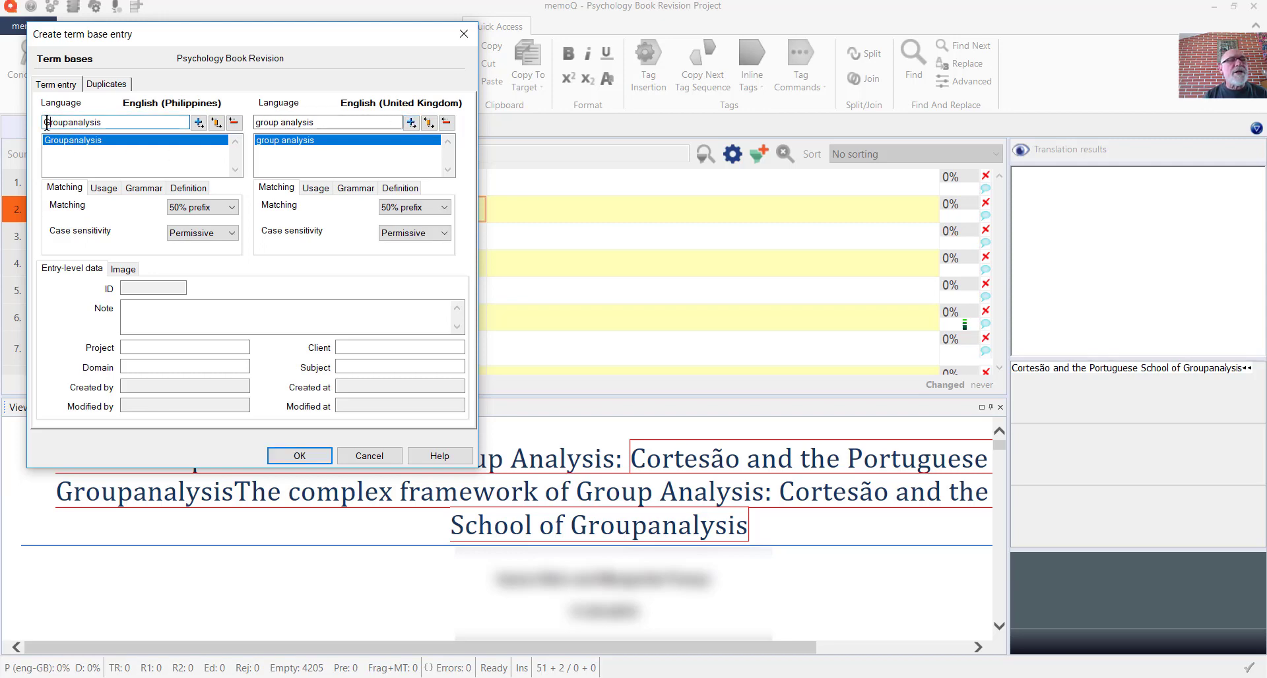
key("Delete")
type("g")
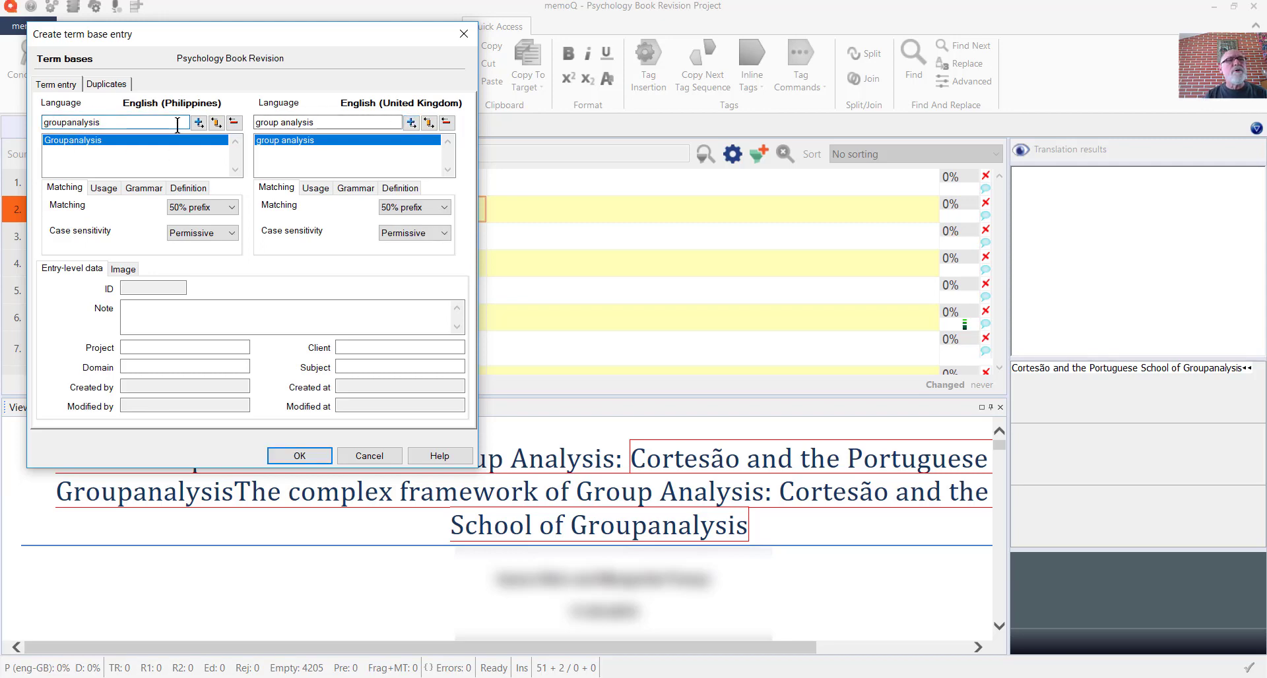
left_click(215, 122)
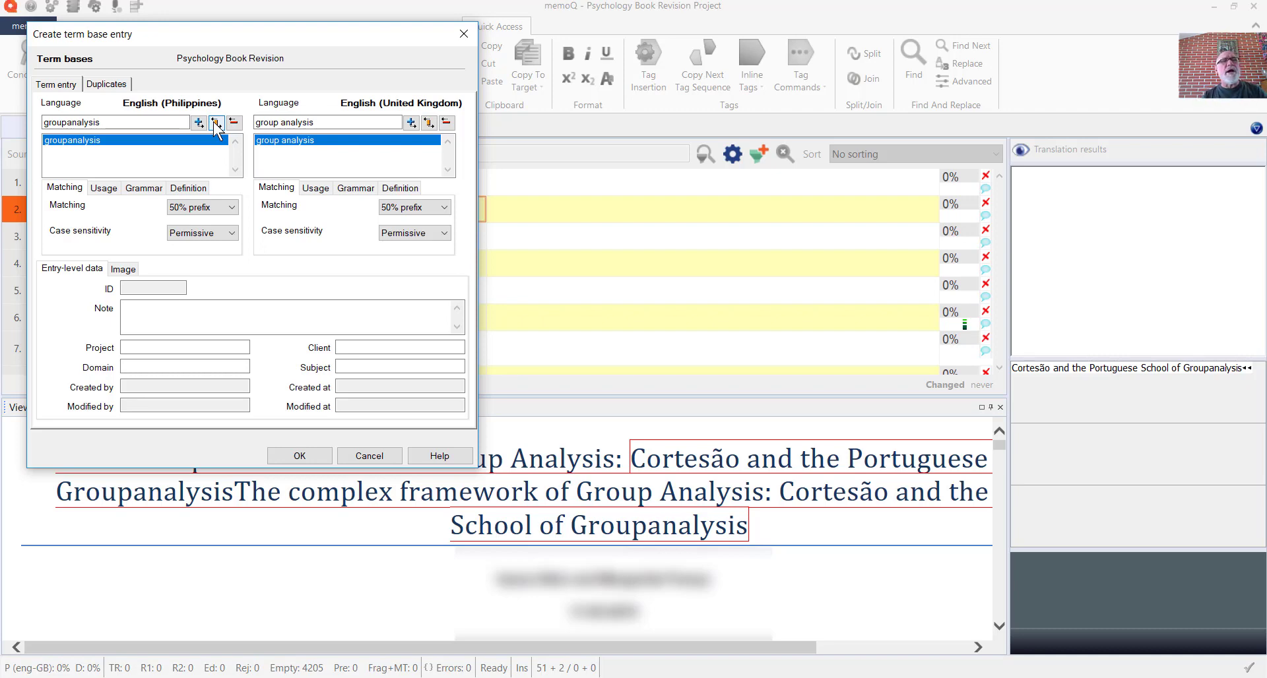
left_click(311, 455)
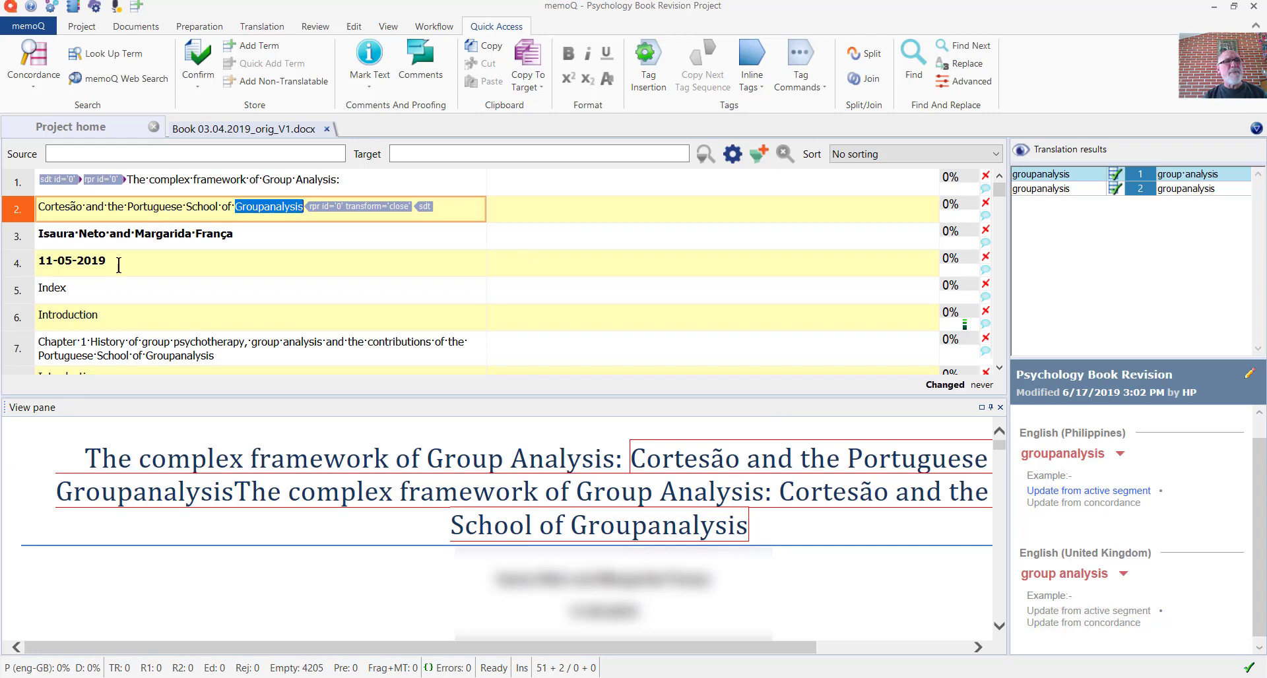
- Check the sublanguage options for term base lookup in the project's language settings
left_click(86, 139)
left_click(53, 529)
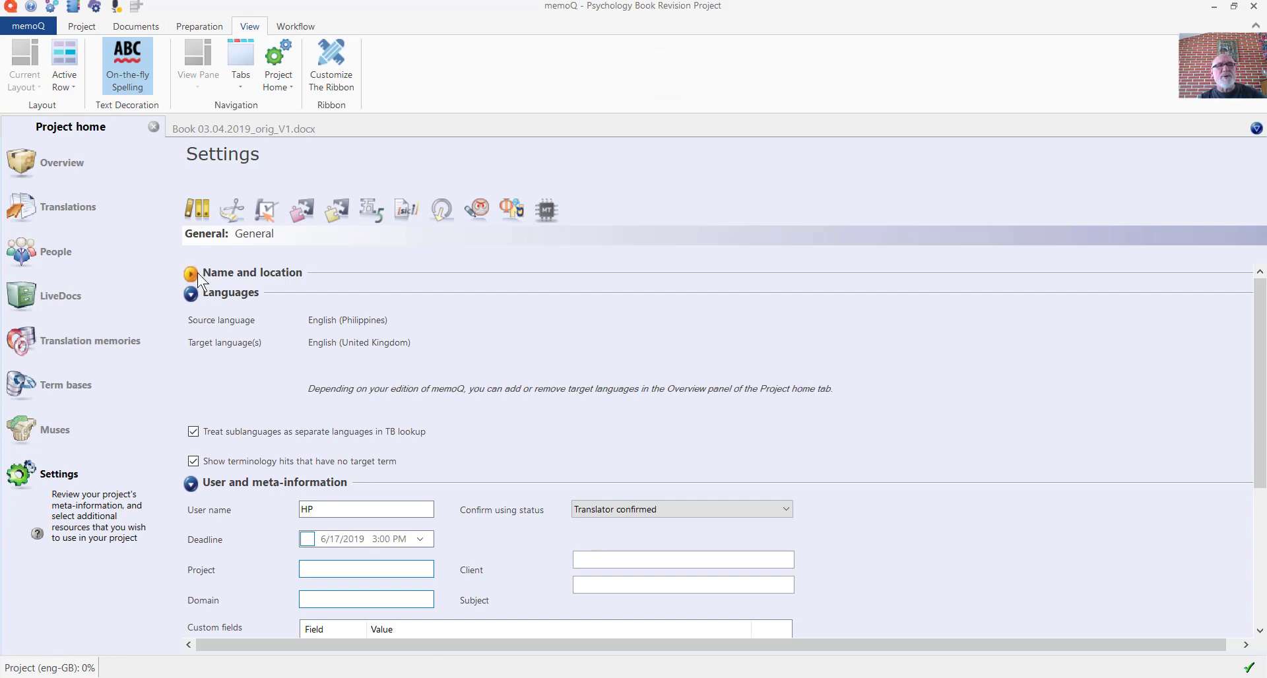
left_click(226, 132)
left_click(109, 132)
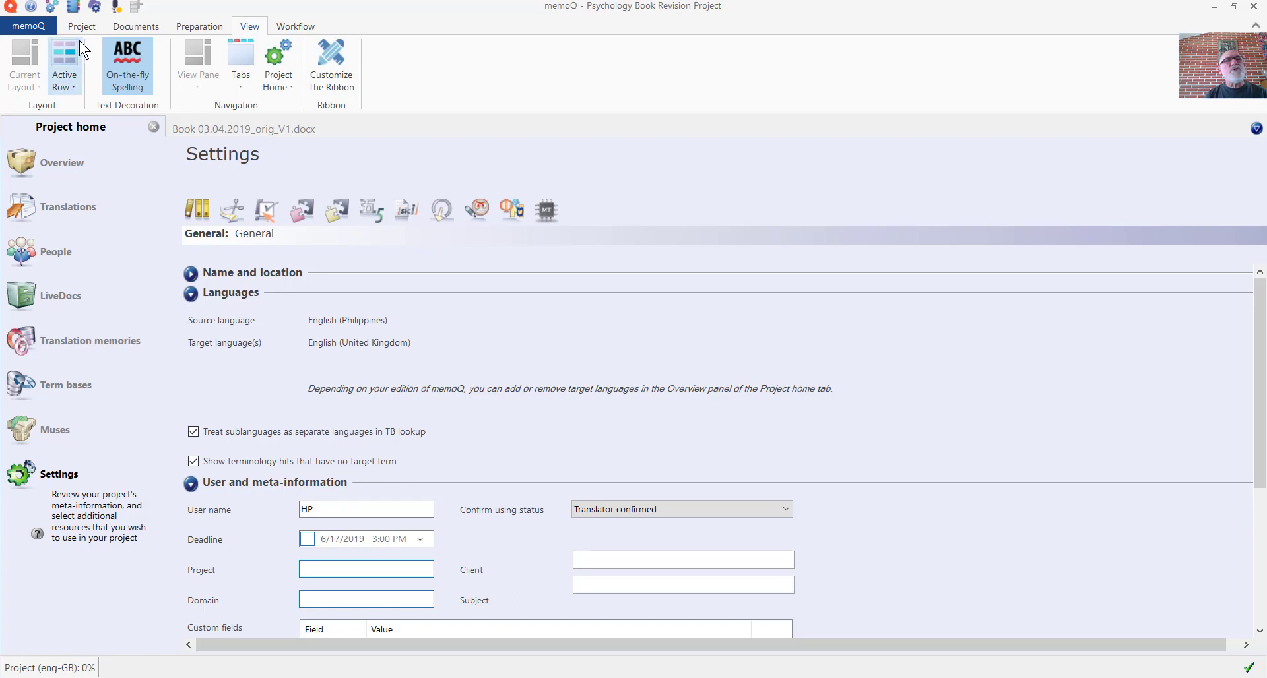
- Restart the program, then reopen "Book 03.04.2019_orig_V1.docx" from the recent Psychology Book Revision Project
left_click(1254, 6)
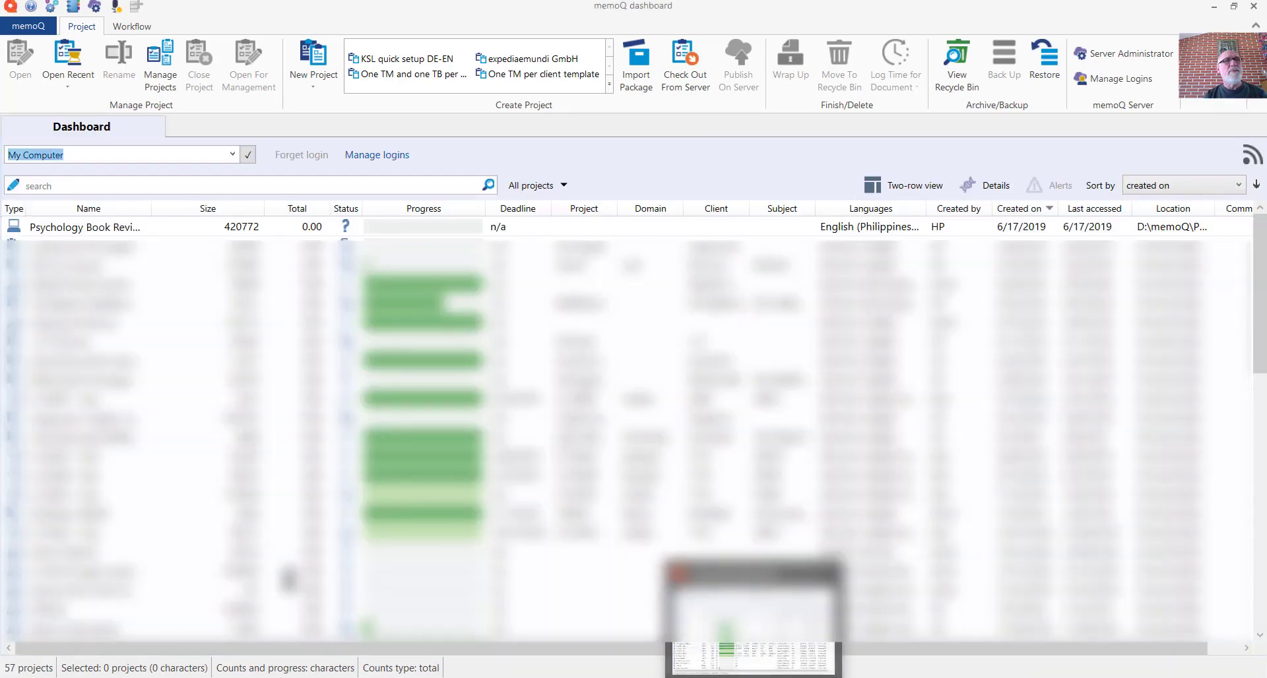
left_click(72, 85)
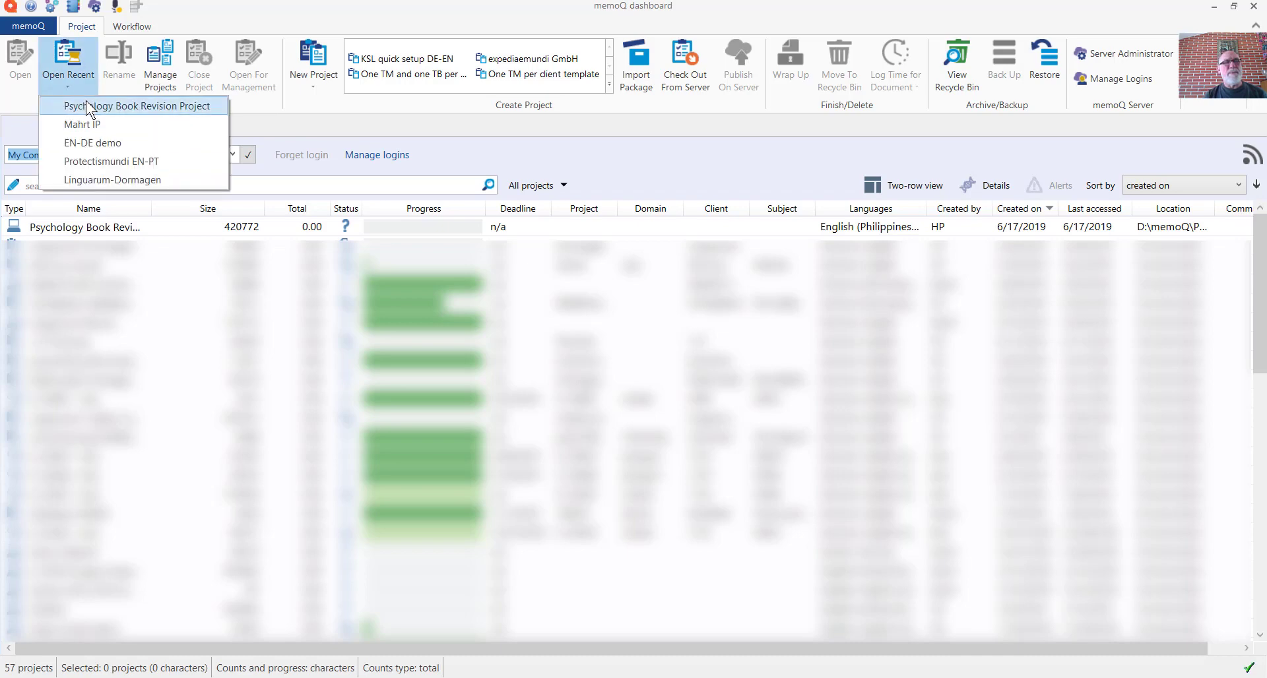
left_click(88, 106)
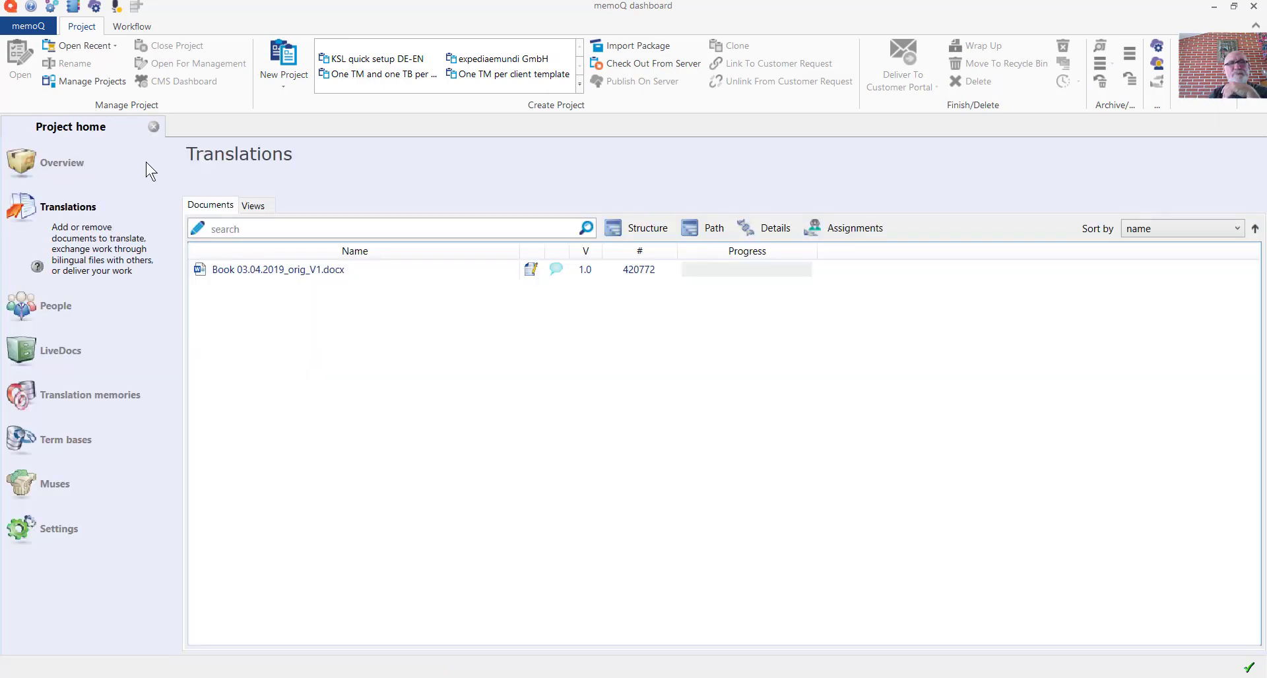
double_click(262, 272)
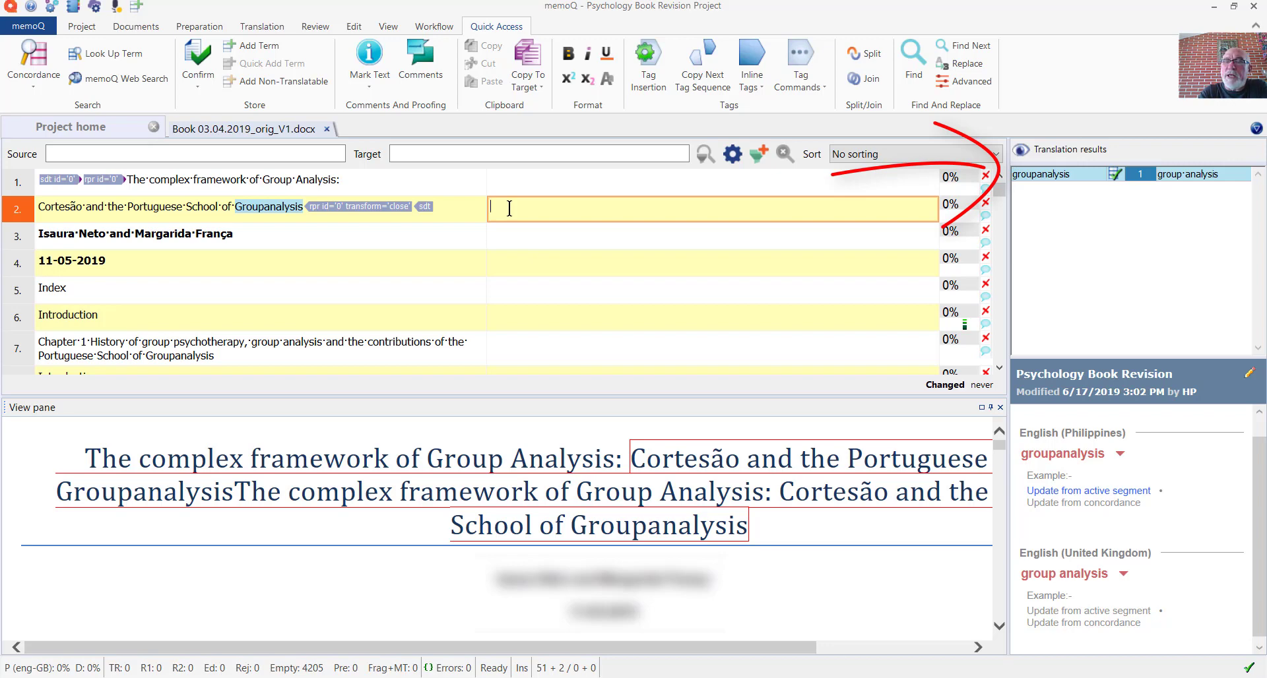
- Review the languages section of the reopened project's settings and return to the book document
left_click(98, 130)
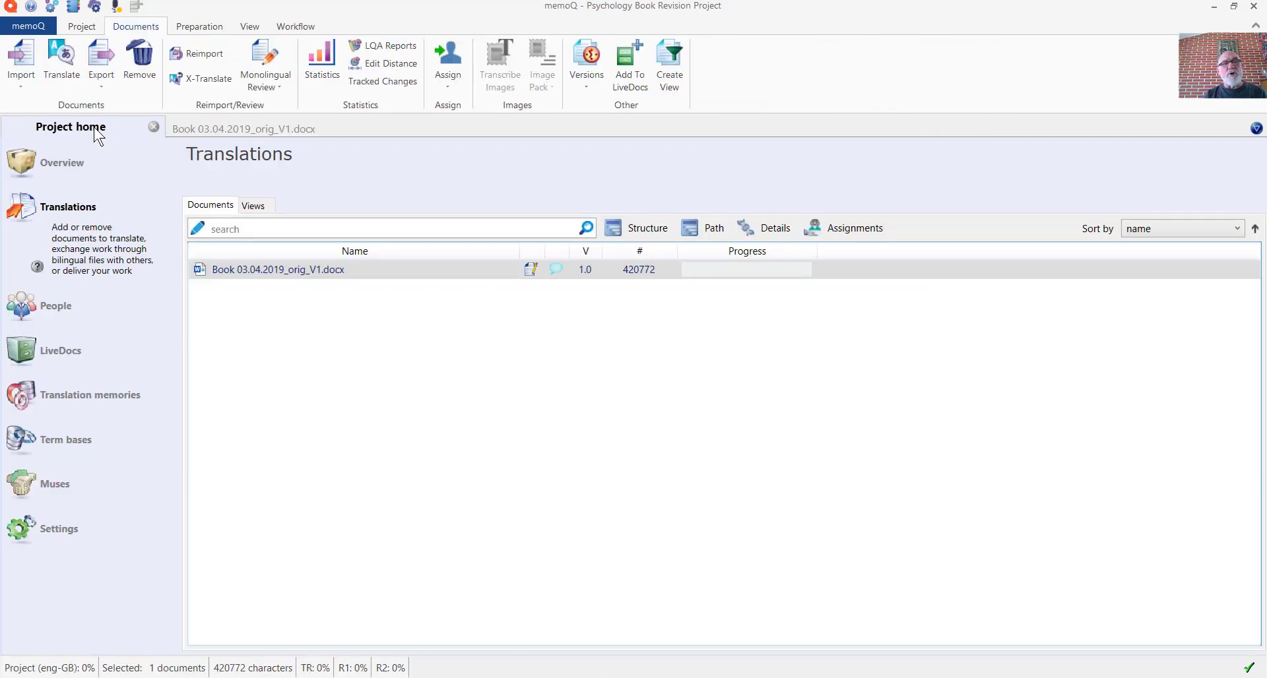
left_click(91, 522)
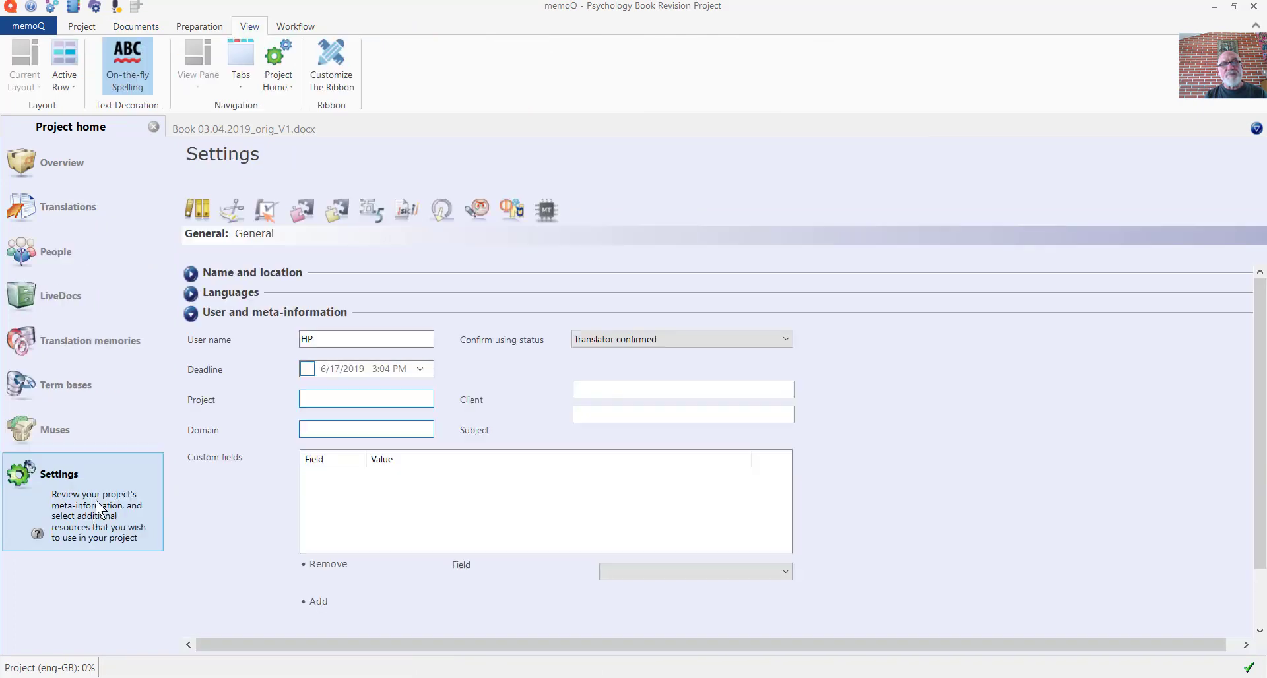
left_click(190, 293)
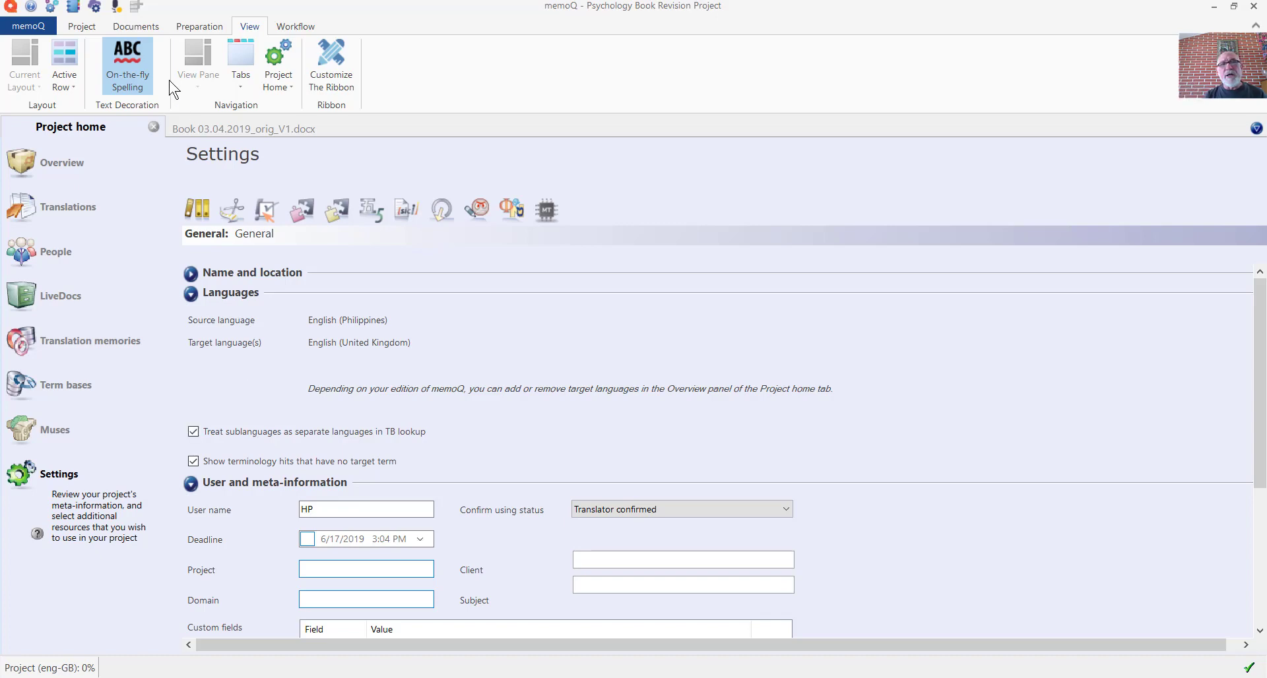
left_click(206, 132)
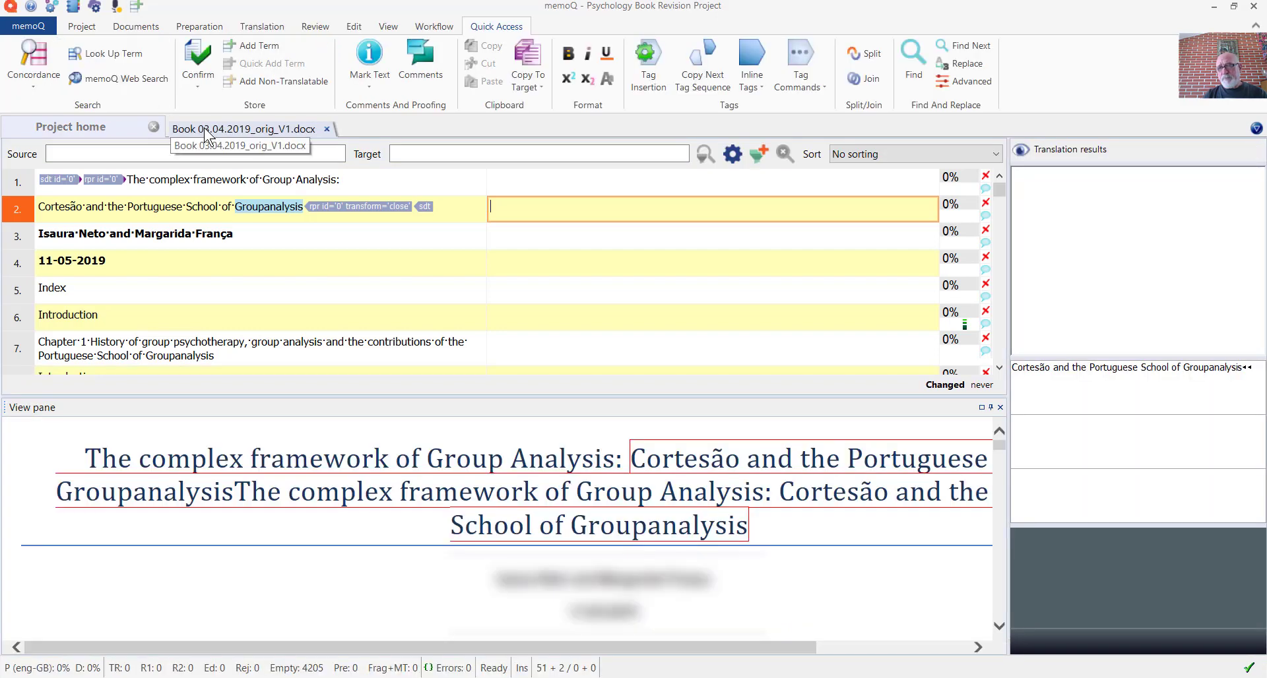